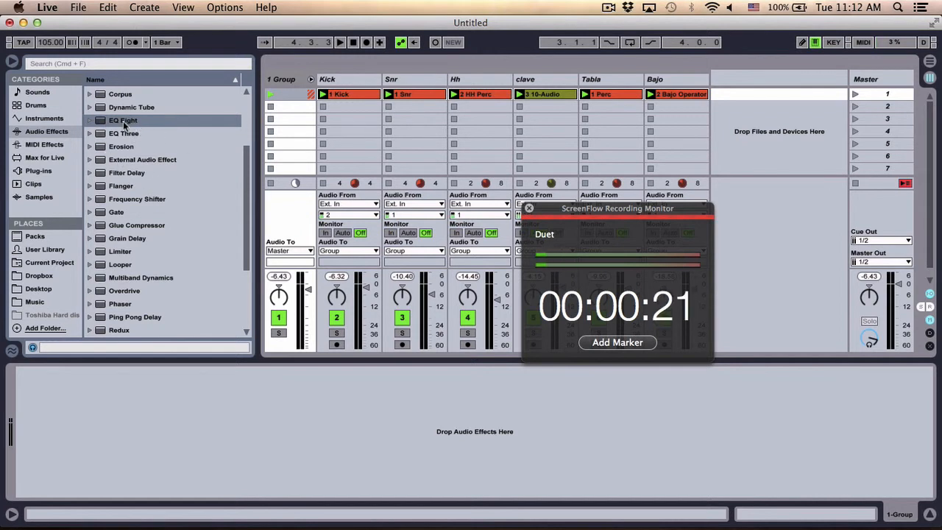
# Add EQ Eight to the 1 Group track and choose the bell filter type for band 3
pyautogui.moveTo(122, 120); pyautogui.dragTo(183, 405)
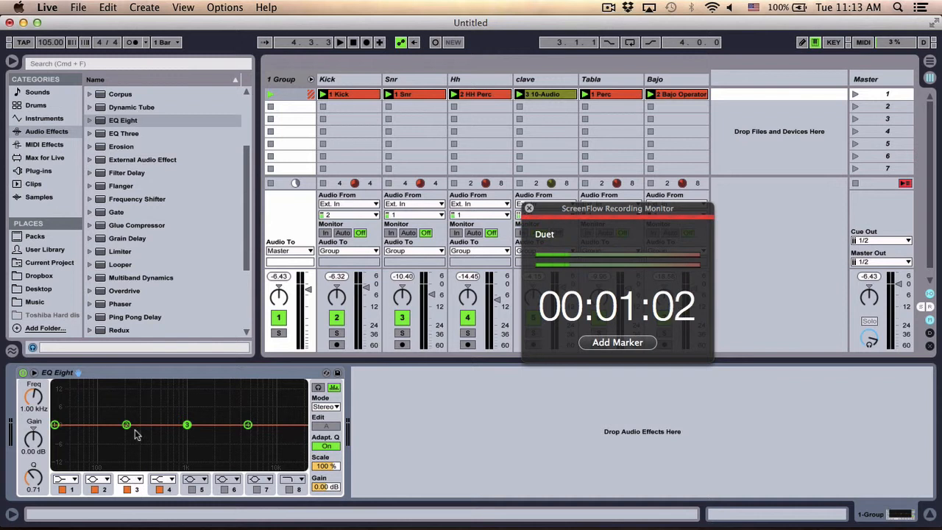
pyautogui.click(131, 482)
pyautogui.click(133, 480)
pyautogui.click(134, 482)
pyautogui.click(131, 479)
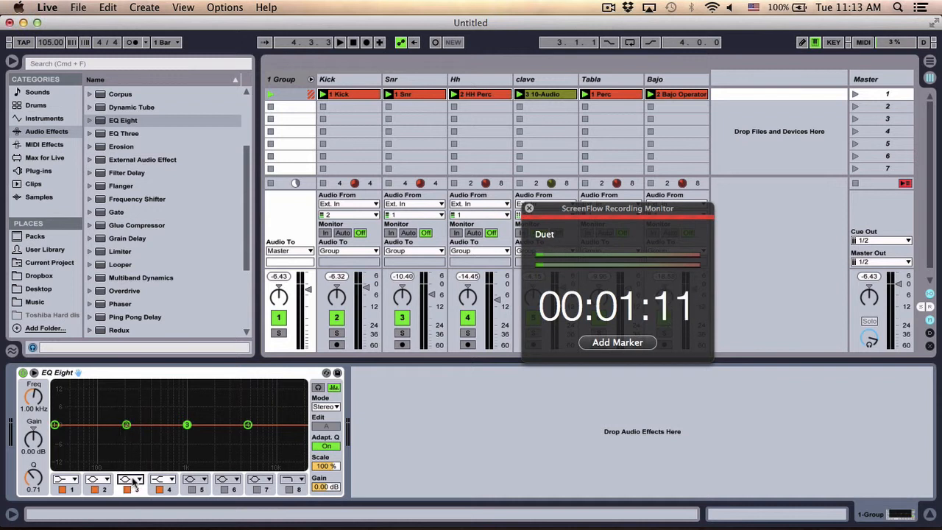
pyautogui.click(128, 481)
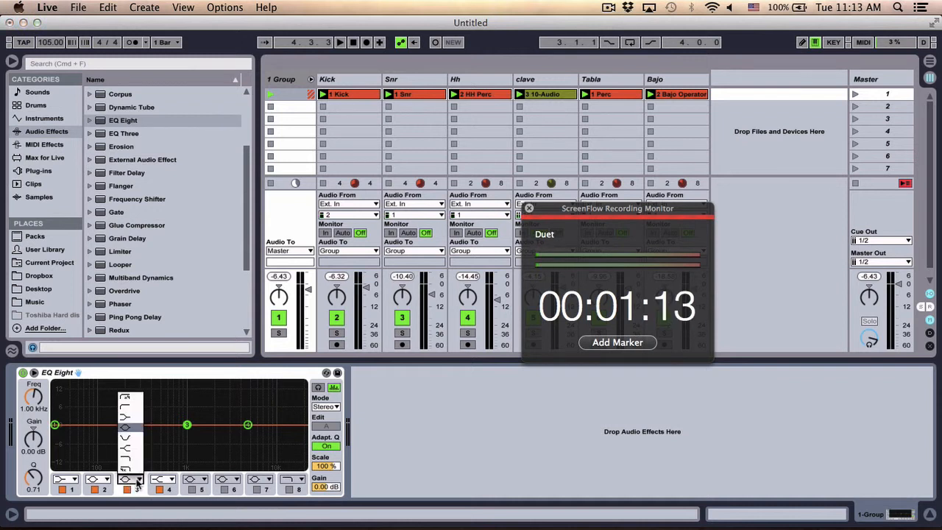
pyautogui.click(129, 432)
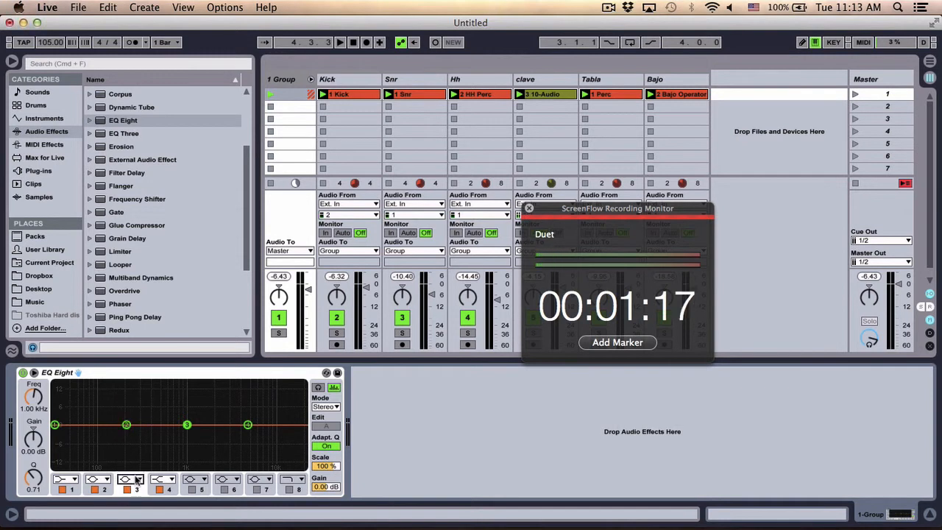
# Boost band 3 to about 8.8 dB near 1.04 kHz, cut it to about -6.67 dB, and narrow it to Q 1.65
pyautogui.moveTo(187, 425); pyautogui.dragTo(188, 401)
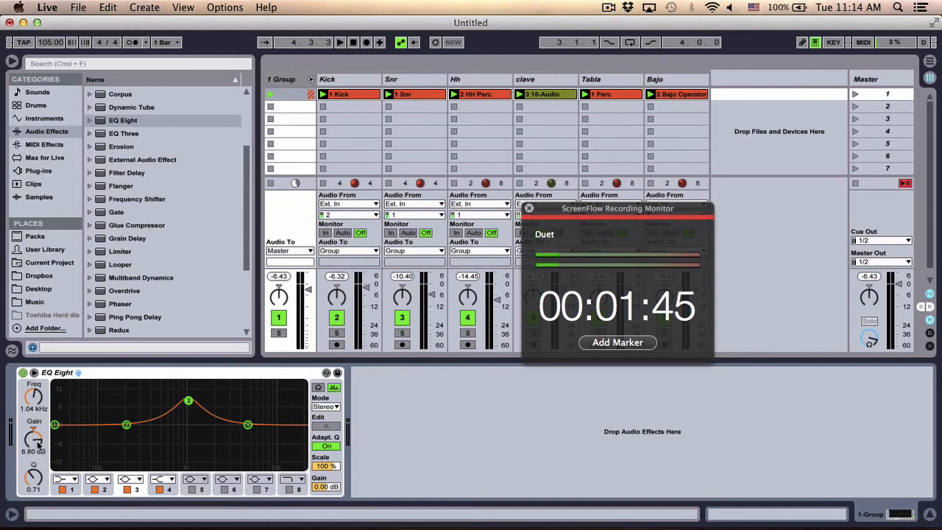
pyautogui.moveTo(38, 442); pyautogui.dragTo(38, 495)
pyautogui.moveTo(188, 445); pyautogui.dragTo(188, 443)
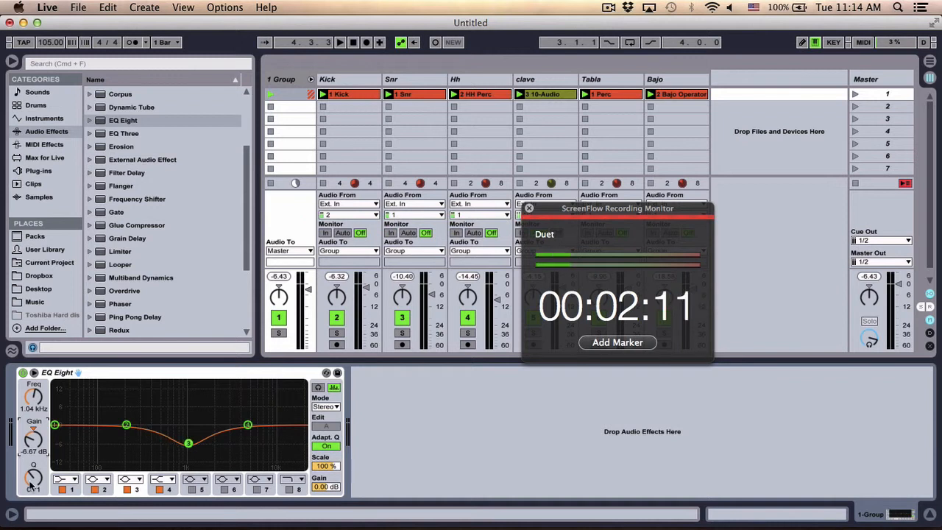
pyautogui.moveTo(28, 478)
pyautogui.mouseDown()
pyautogui.moveTo(28, 492)
pyautogui.moveTo(27, 468)
pyautogui.moveTo(30, 482)
pyautogui.mouseUp()
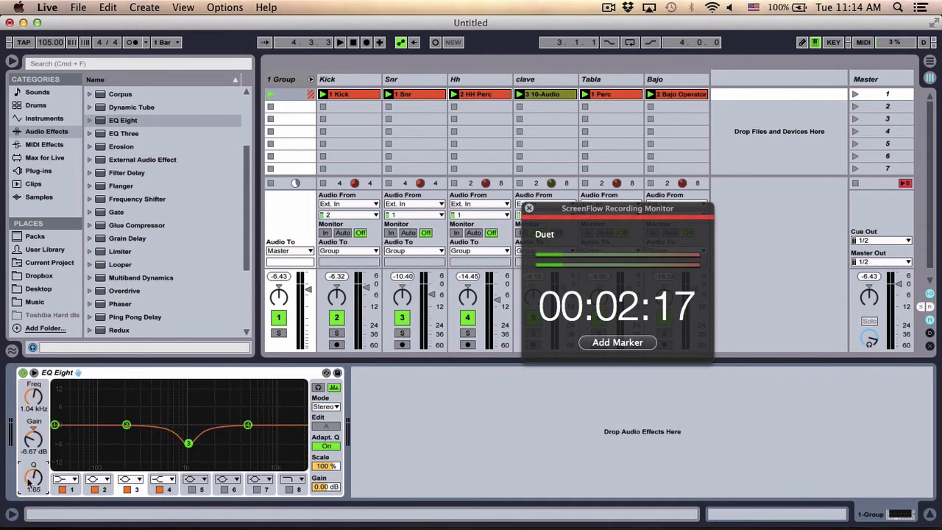
# Boost band 3 to about 10 dB, widen its Q to 0.61, and return it near flat at about 866 Hz
pyautogui.moveTo(189, 447); pyautogui.dragTo(188, 398)
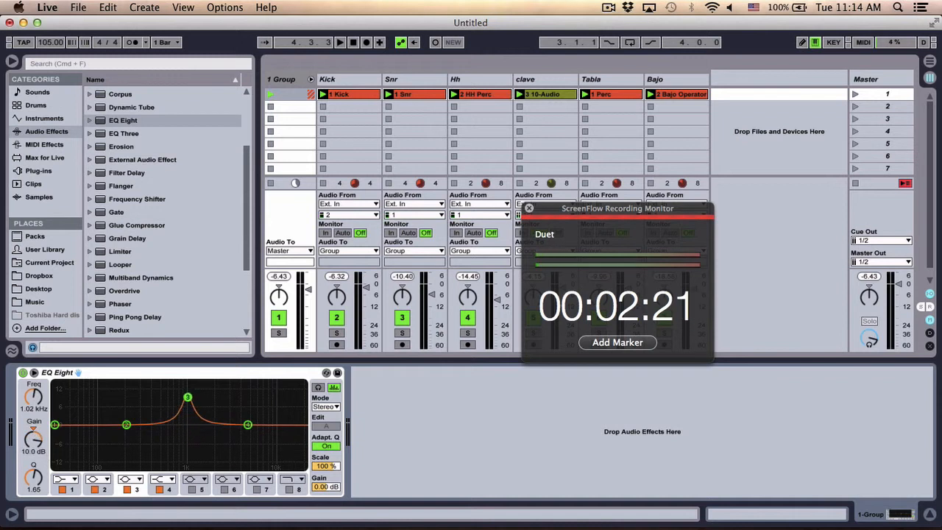
pyautogui.moveTo(35, 478); pyautogui.dragTo(35, 505)
pyautogui.moveTo(188, 397); pyautogui.dragTo(181, 426)
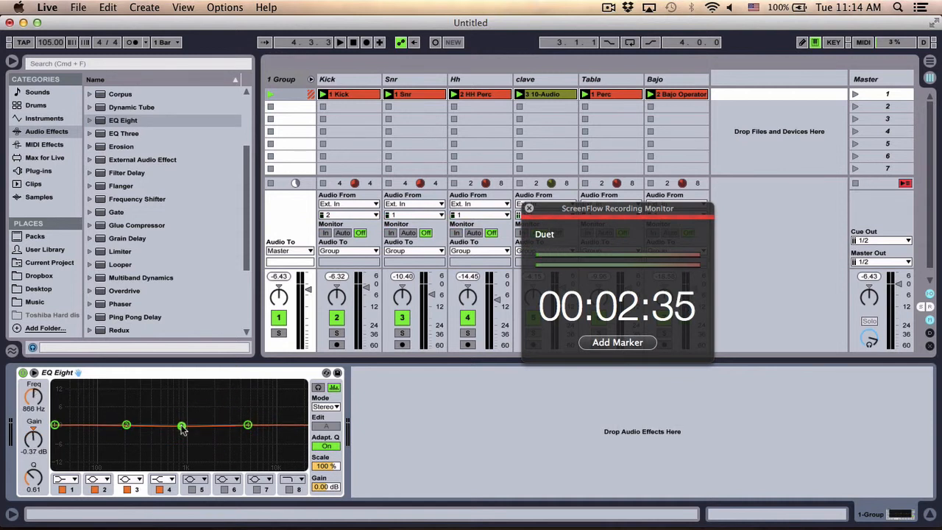
# Start playback and move band 3 to about 4.92 kHz, cutting it to about -10.5 dB with a Q of 1.09
pyautogui.press('space')
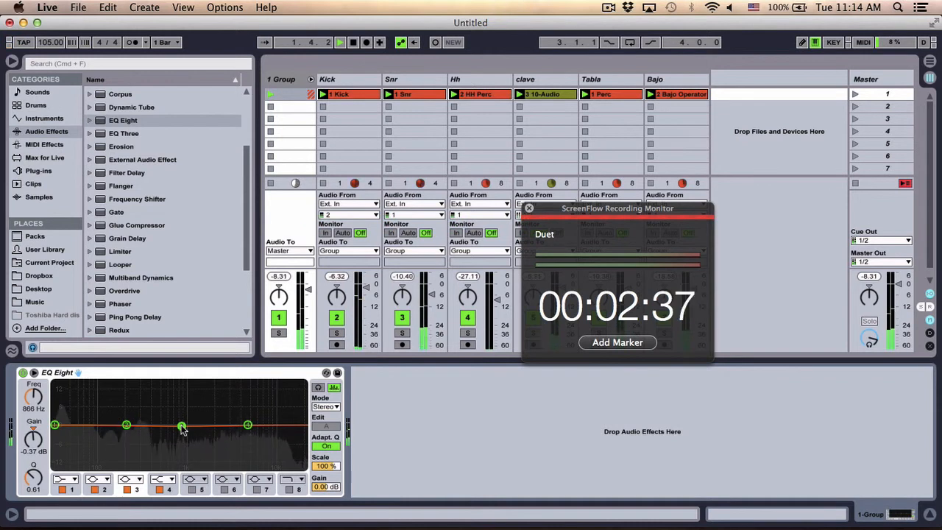
pyautogui.moveTo(182, 426)
pyautogui.mouseDown()
pyautogui.moveTo(192, 425)
pyautogui.moveTo(191, 398)
pyautogui.moveTo(181, 453)
pyautogui.moveTo(190, 427)
pyautogui.mouseUp()
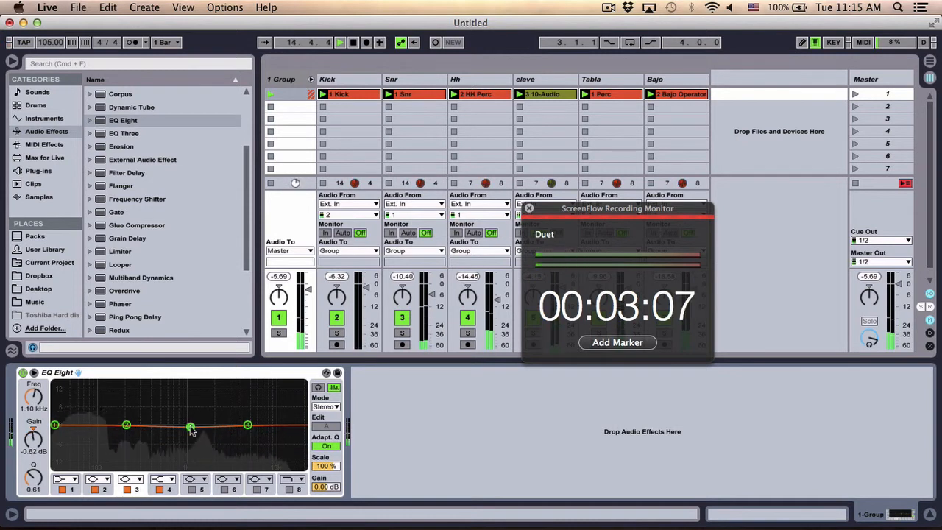
pyautogui.moveTo(190, 427); pyautogui.dragTo(247, 438)
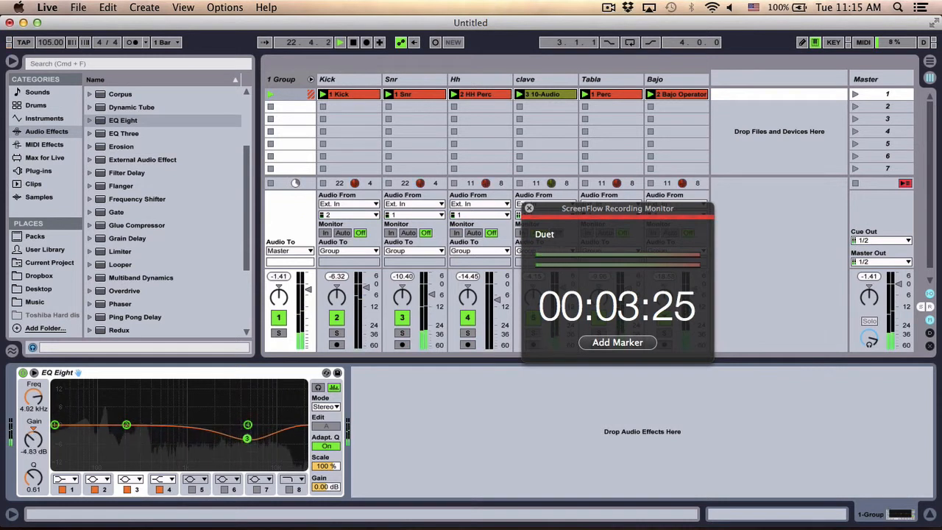
pyautogui.moveTo(33, 477); pyautogui.dragTo(33, 462)
pyautogui.moveTo(247, 438); pyautogui.dragTo(247, 449)
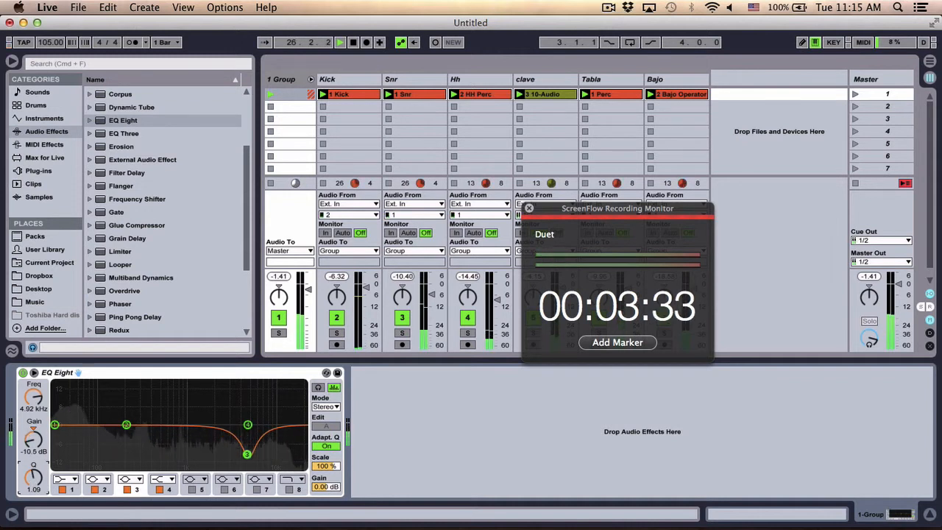
# Sweep band 3 up to a 5.83 dB boost at about 11 kHz, return it to about -0.12 dB at 835 Hz, and stop playback
pyautogui.moveTo(33, 477); pyautogui.dragTo(33, 474)
pyautogui.moveTo(247, 455); pyautogui.dragTo(248, 455)
pyautogui.moveTo(254, 399); pyautogui.dragTo(278, 408)
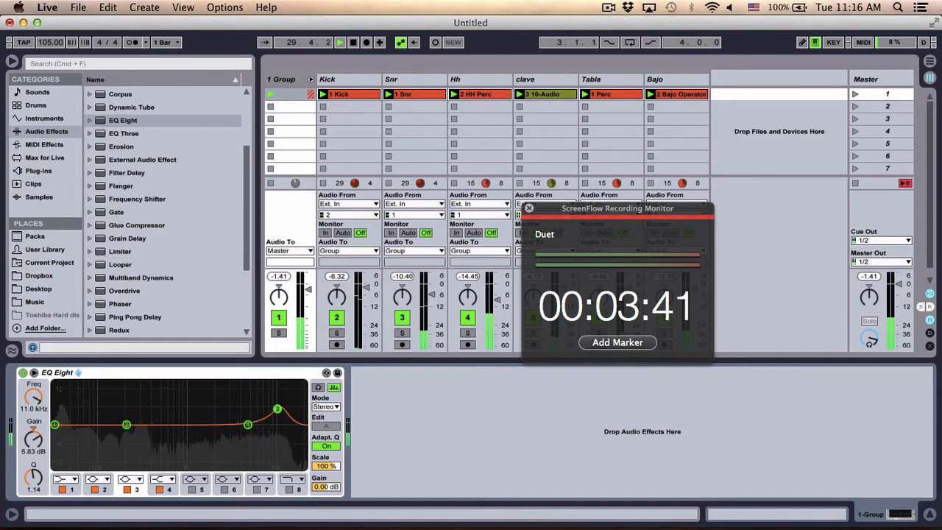
pyautogui.moveTo(212, 407); pyautogui.dragTo(180, 426)
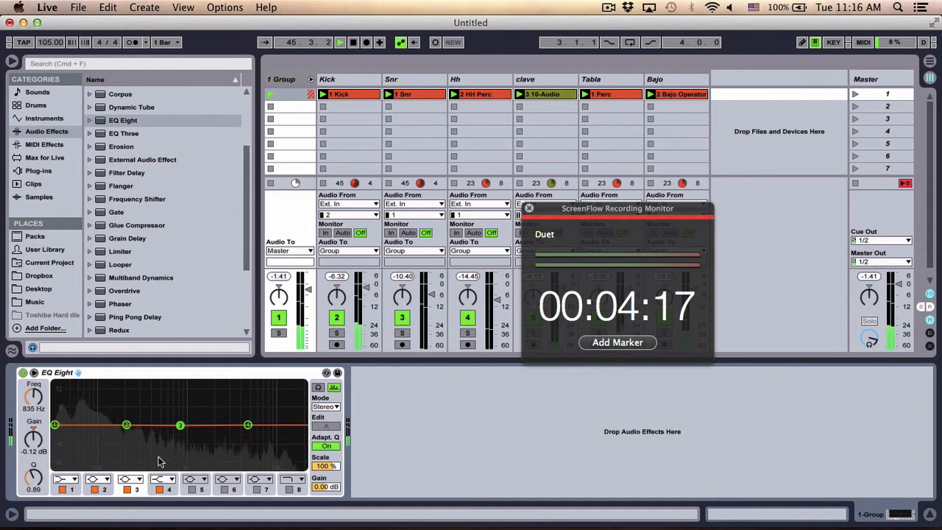
pyautogui.press('space')
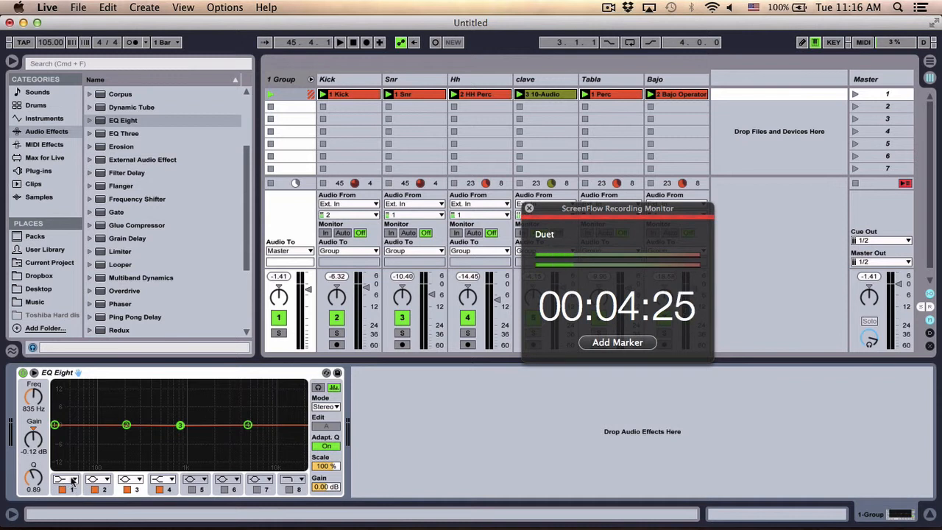
# Boost the lows with band 1's low shelf, sweeping it up to about 569 Hz and lowering the boost to about 5.33 dB
pyautogui.moveTo(56, 430); pyautogui.dragTo(128, 402)
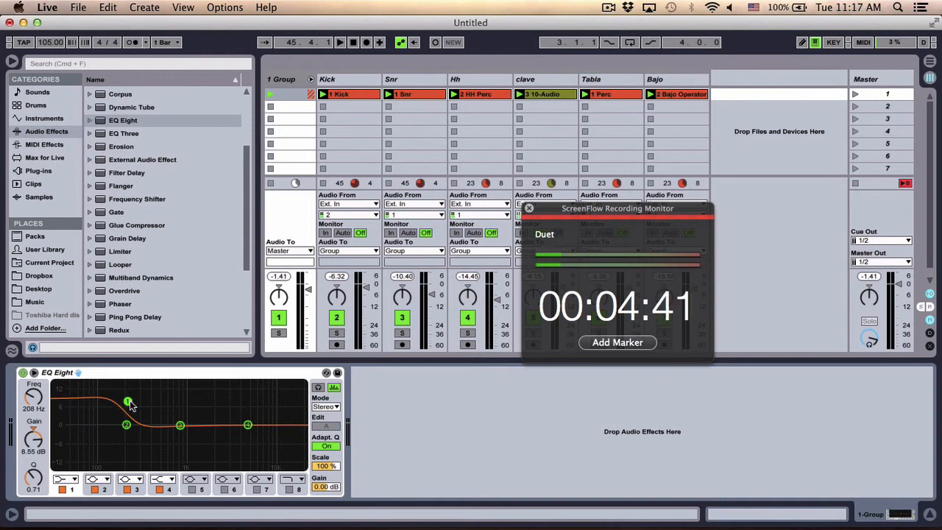
pyautogui.moveTo(122, 401); pyautogui.dragTo(138, 401)
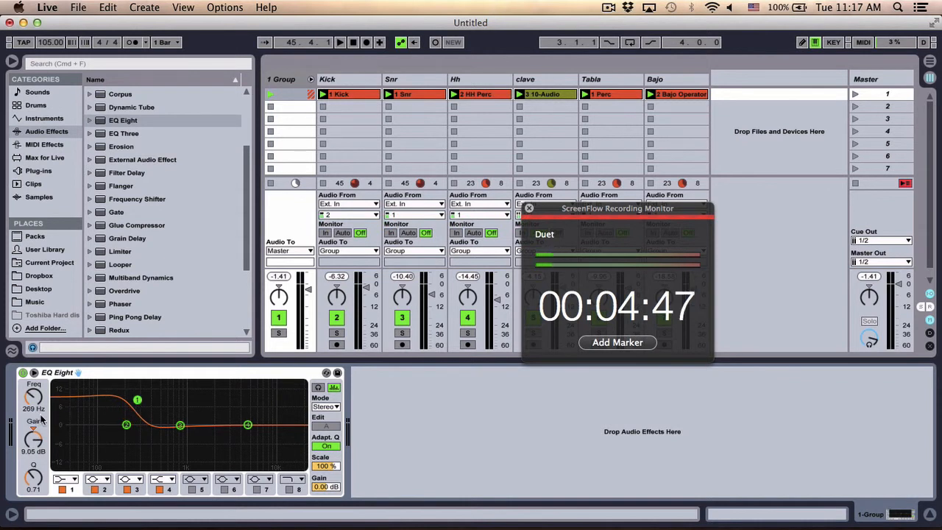
pyautogui.moveTo(136, 399)
pyautogui.mouseDown()
pyautogui.moveTo(151, 399)
pyautogui.moveTo(118, 399)
pyautogui.moveTo(165, 400)
pyautogui.moveTo(123, 399)
pyautogui.moveTo(145, 400)
pyautogui.mouseUp()
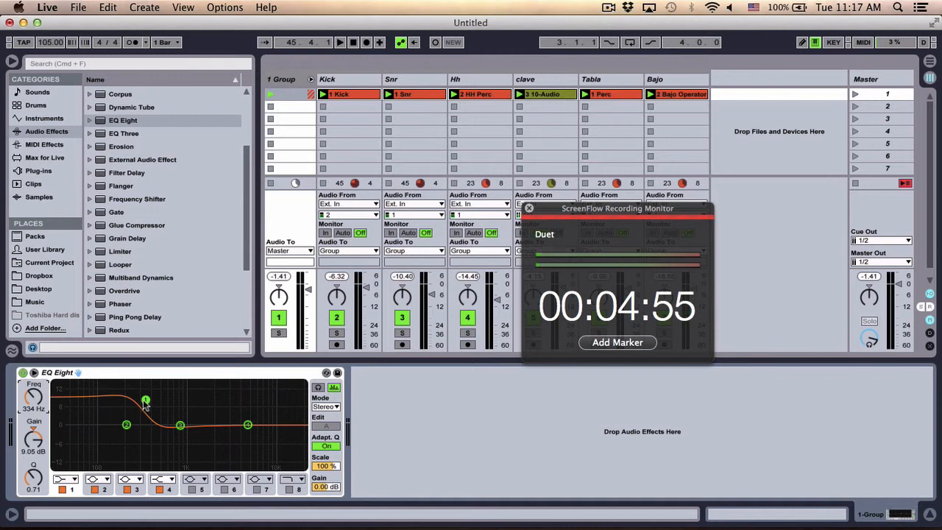
pyautogui.moveTo(146, 399); pyautogui.dragTo(169, 403)
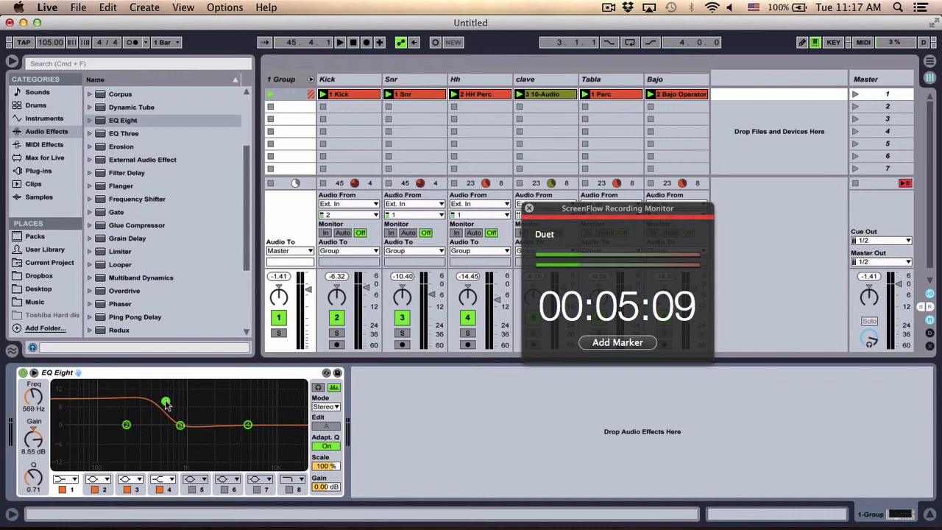
pyautogui.moveTo(165, 401)
pyautogui.mouseDown()
pyautogui.moveTo(167, 428)
pyautogui.moveTo(166, 413)
pyautogui.mouseUp()
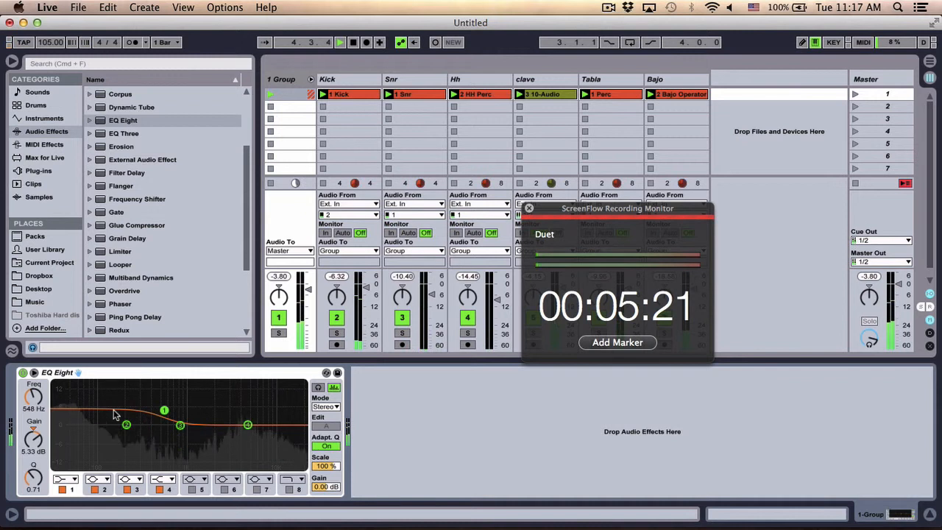
# During playback, cut the lows with band 1 to about -5.83 dB at 347 Hz and raise its Q to about 17.3
pyautogui.moveTo(166, 412); pyautogui.dragTo(149, 439)
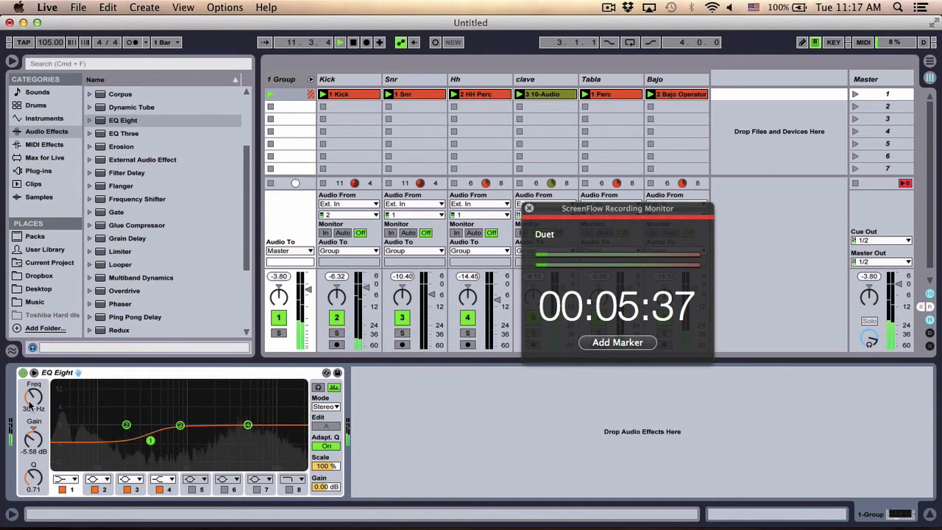
pyautogui.moveTo(150, 441); pyautogui.dragTo(150, 439)
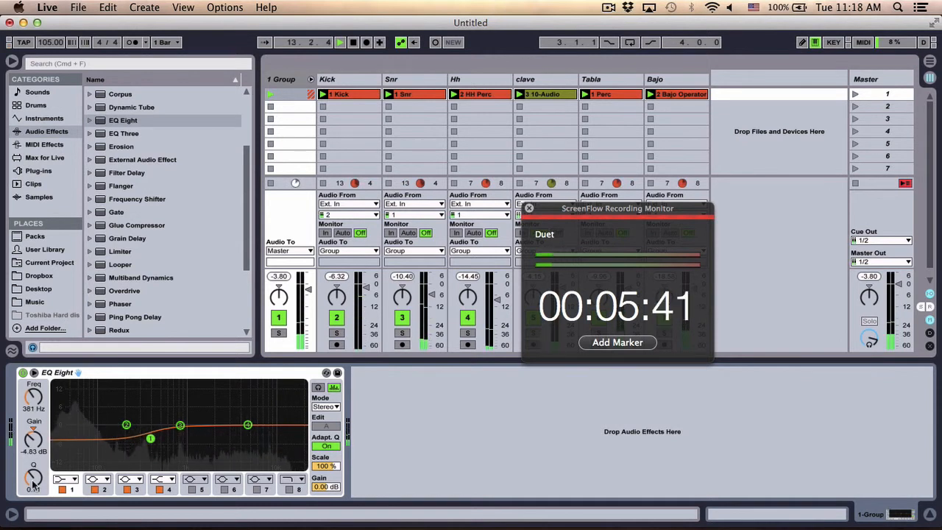
pyautogui.moveTo(33, 475); pyautogui.dragTo(33, 448)
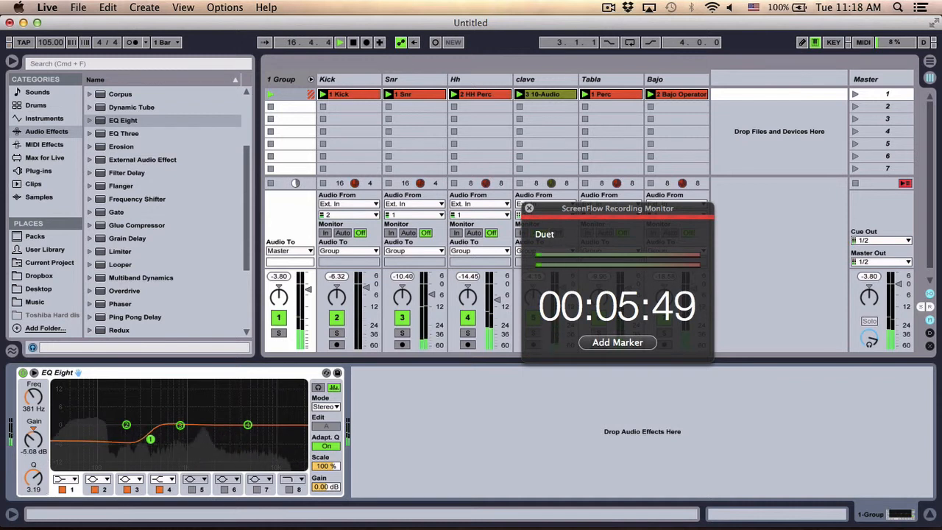
pyautogui.moveTo(150, 439); pyautogui.dragTo(150, 439)
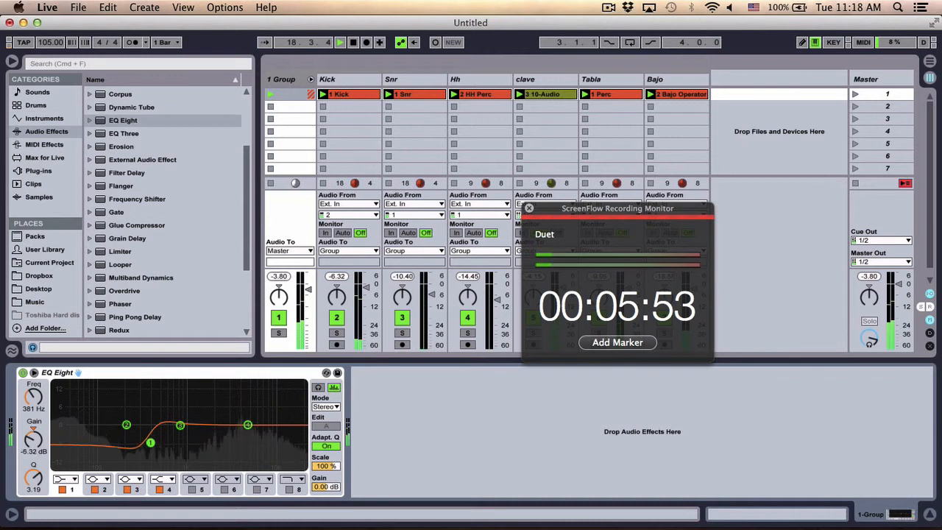
pyautogui.moveTo(148, 443)
pyautogui.mouseDown()
pyautogui.moveTo(150, 416)
pyautogui.moveTo(147, 464)
pyautogui.moveTo(146, 445)
pyautogui.mouseUp()
pyautogui.moveTo(34, 477); pyautogui.dragTo(33, 442)
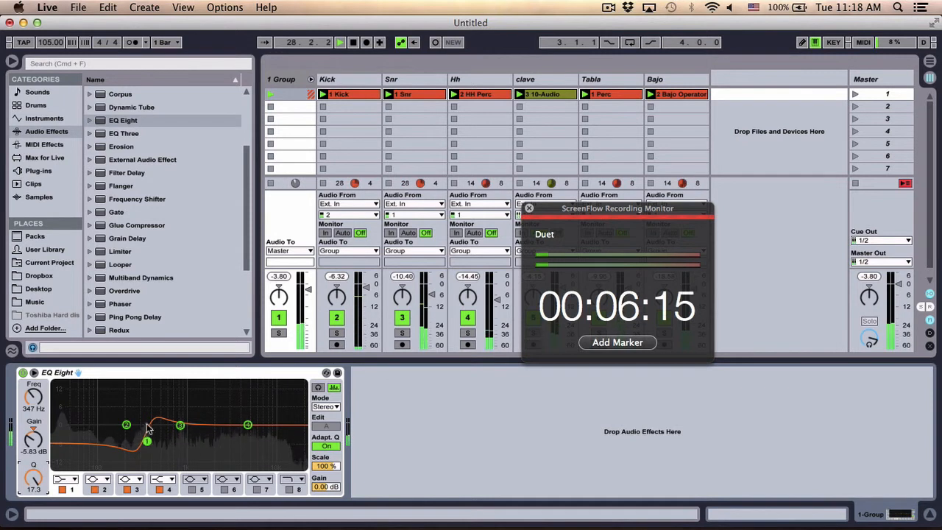
# Lower band 1's Q to 1.14 and return the band near flat at about 0.12 dB and 360 Hz
pyautogui.moveTo(33, 477)
pyautogui.mouseDown()
pyautogui.moveTo(33, 486)
pyautogui.moveTo(33, 475)
pyautogui.mouseUp()
pyautogui.moveTo(147, 428)
pyautogui.mouseDown()
pyautogui.moveTo(161, 408)
pyautogui.moveTo(162, 429)
pyautogui.mouseUp()
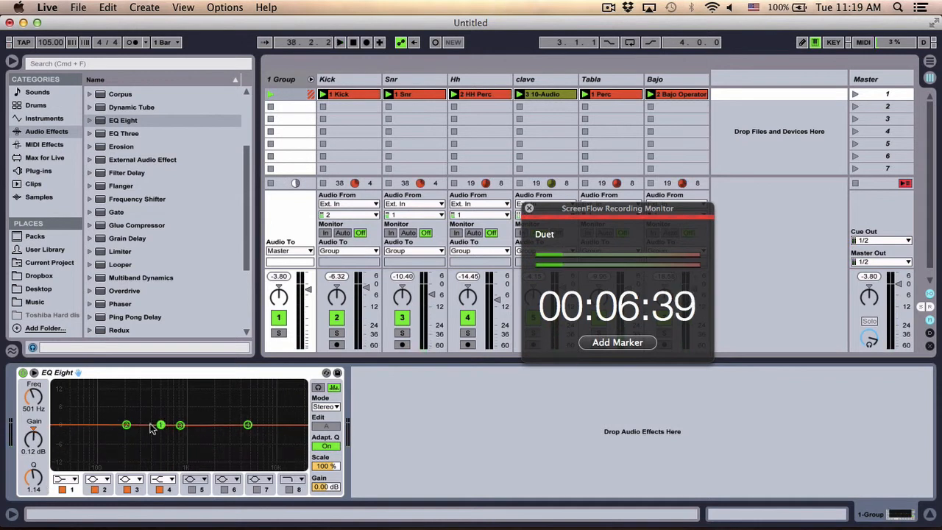
pyautogui.moveTo(160, 425); pyautogui.dragTo(148, 425)
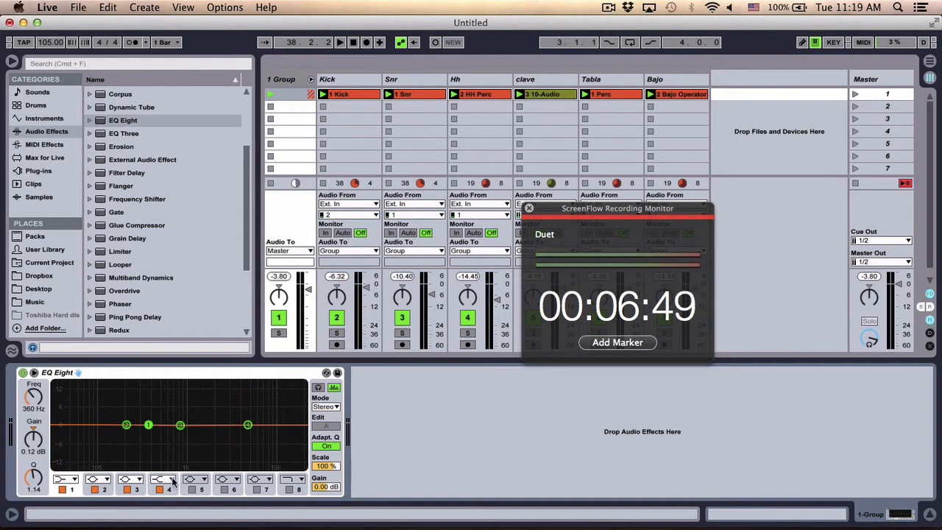
# Try a cut with band 4's high shelf, return it near flat at about 2.50 kHz and 0.12 dB, and stop playback
pyautogui.click(248, 426)
pyautogui.moveTo(248, 426); pyautogui.dragTo(232, 443)
pyautogui.moveTo(228, 448); pyautogui.dragTo(221, 425)
pyautogui.press('space')
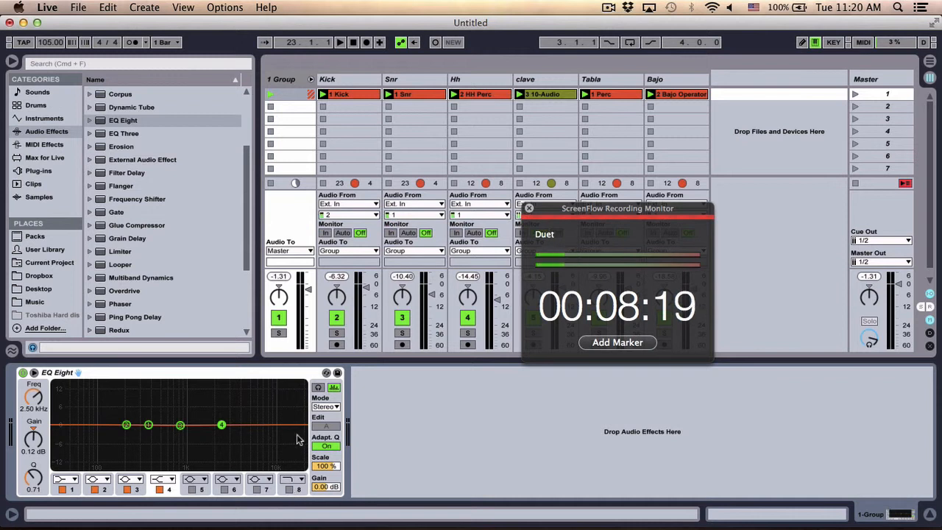
# Enable band 8's low-pass filter and sweep its cutoff down to about 354 Hz with the clips playing
pyautogui.click(290, 489)
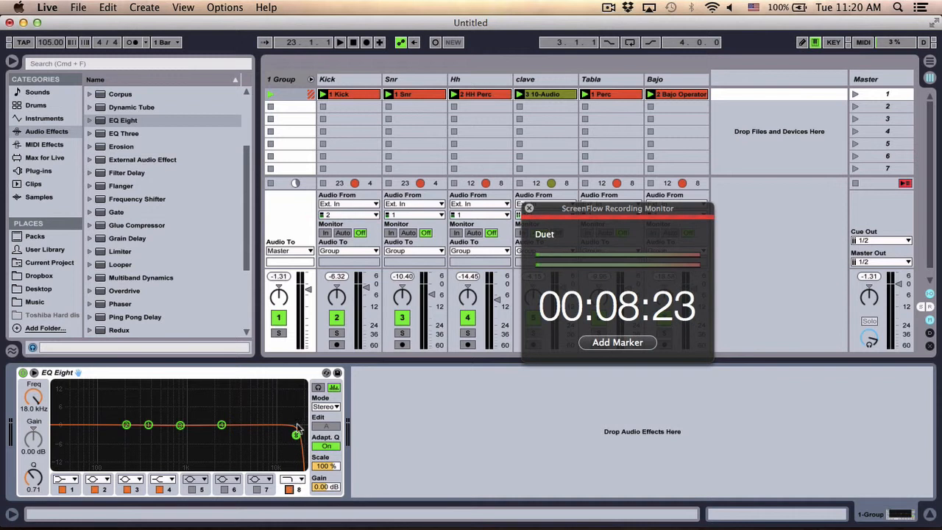
pyautogui.moveTo(296, 435); pyautogui.dragTo(249, 432)
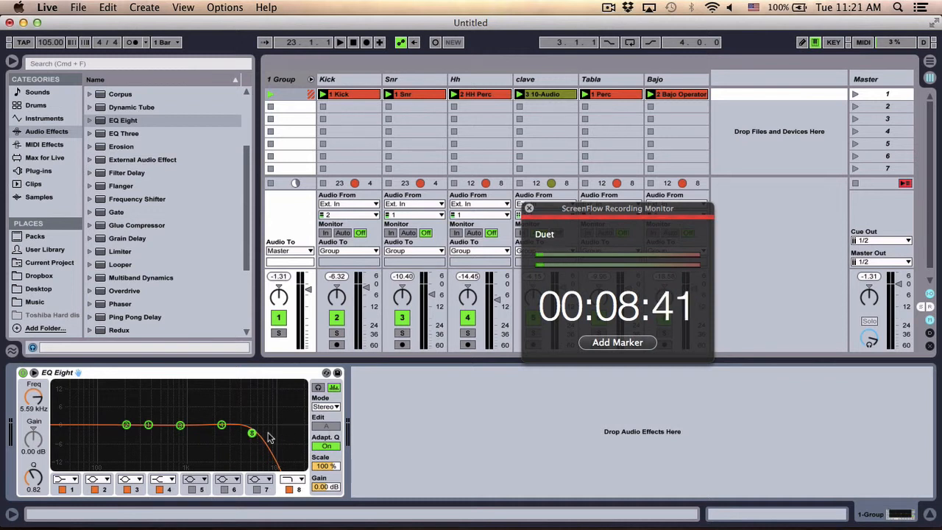
pyautogui.moveTo(261, 434); pyautogui.dragTo(148, 423)
pyautogui.press('space')
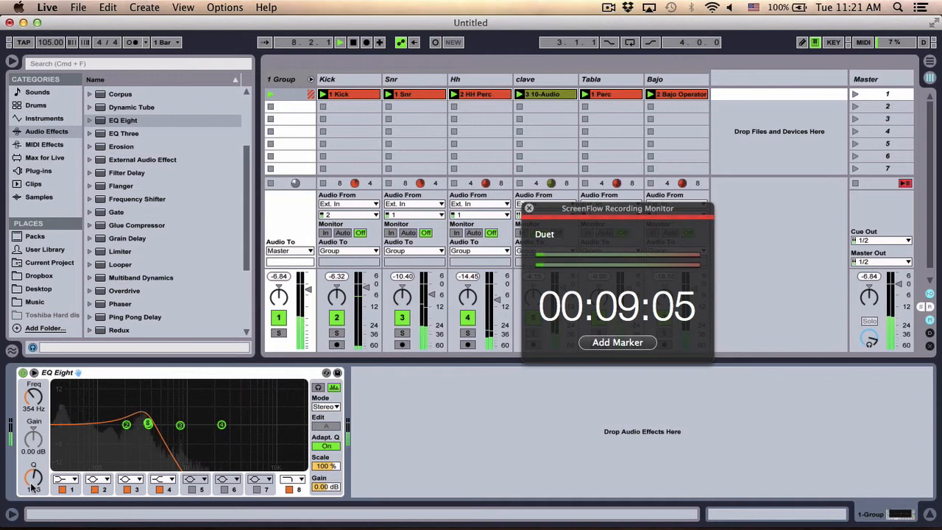
# Set band 8's Q to 0.89 and its cutoff to about 12.5 kHz, and switch it to the steeper low-pass type
pyautogui.moveTo(33, 479); pyautogui.dragTo(33, 484)
pyautogui.moveTo(156, 424); pyautogui.dragTo(282, 432)
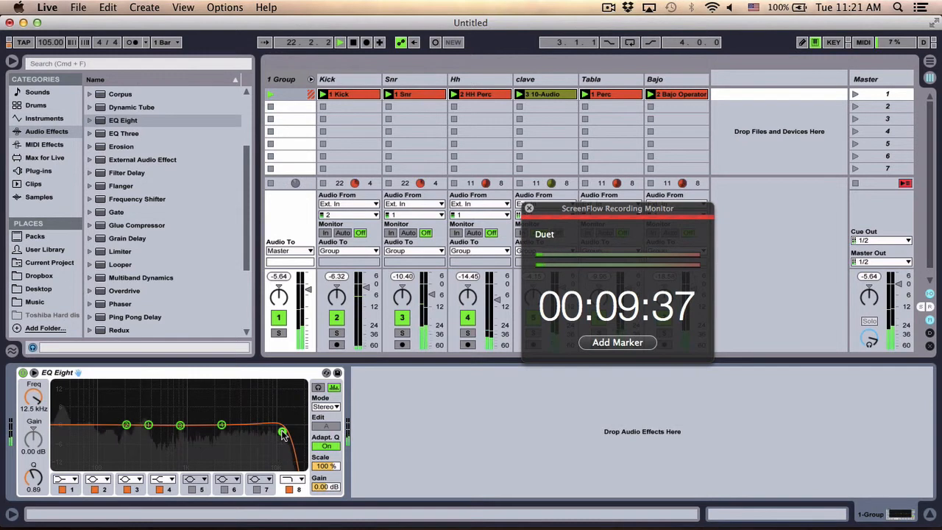
pyautogui.click(293, 482)
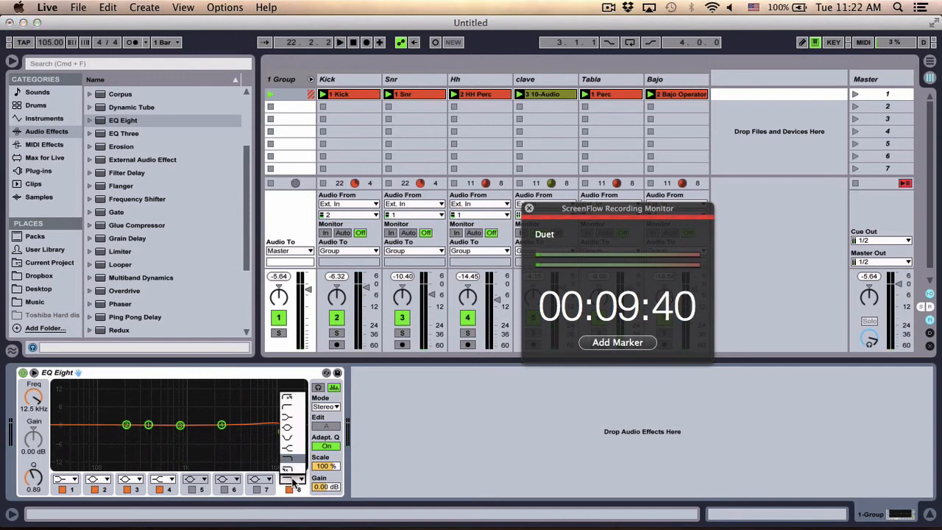
pyautogui.click(286, 470)
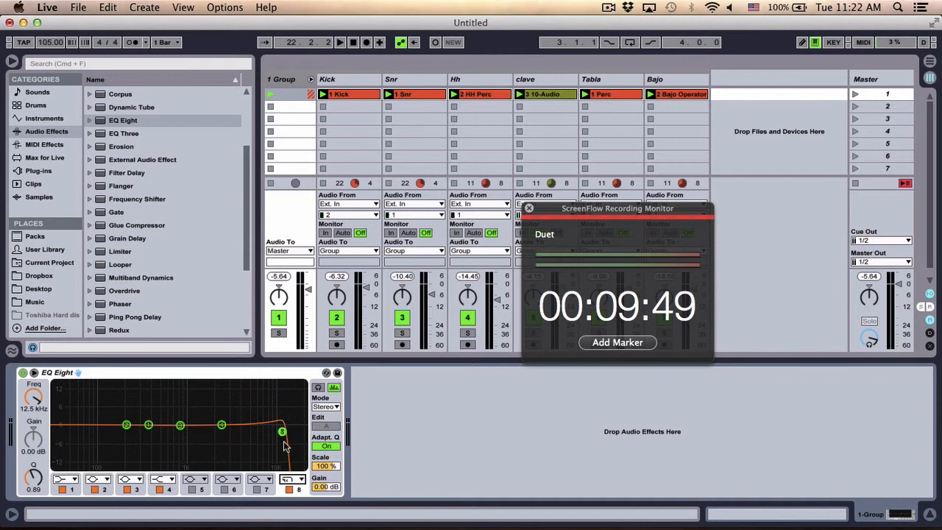
# Start playback and sweep band 8's steep low-pass cutoff from about 13.4 kHz down to about 4.02 kHz
pyautogui.moveTo(283, 432); pyautogui.dragTo(287, 433)
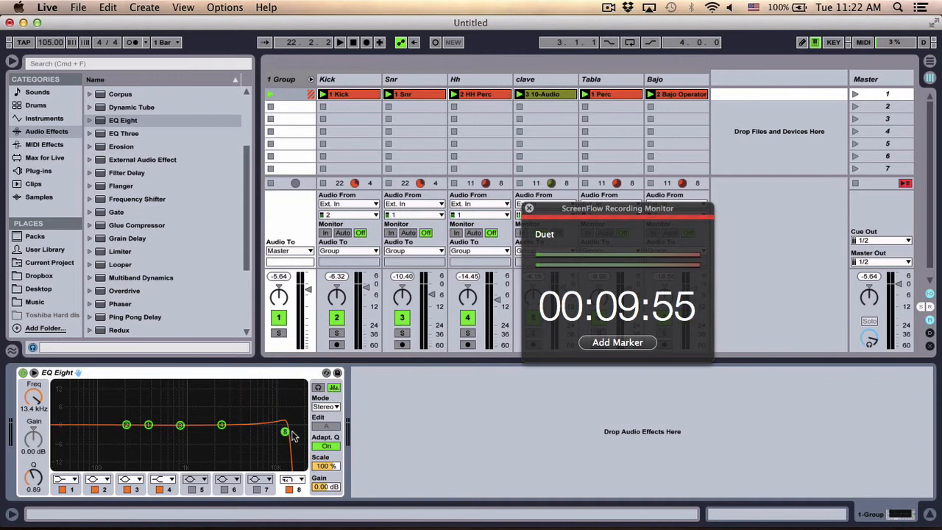
pyautogui.press('space')
pyautogui.moveTo(286, 431); pyautogui.dragTo(239, 425)
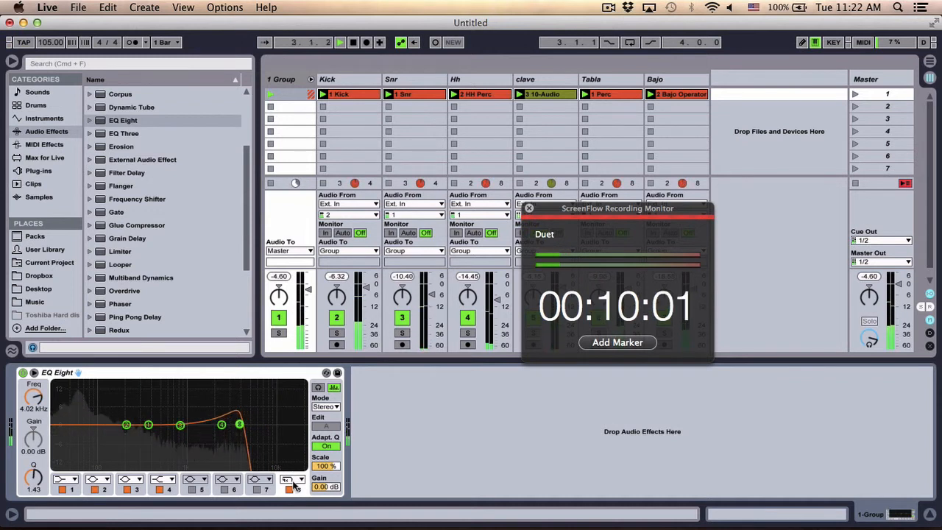
# Switch band 8 to the gentler low-pass type, sweep its cutoff down and back to about 13.7 kHz, and disable the band
pyautogui.click(293, 479)
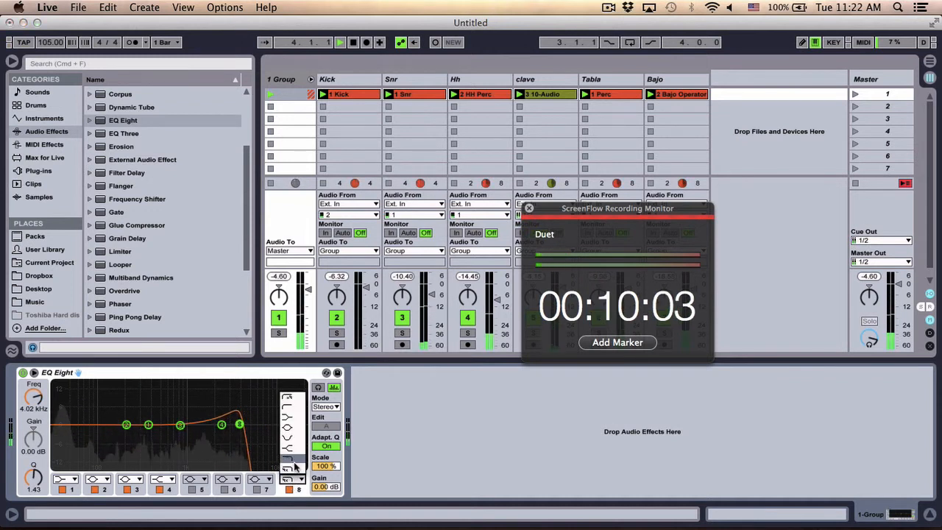
pyautogui.click(295, 462)
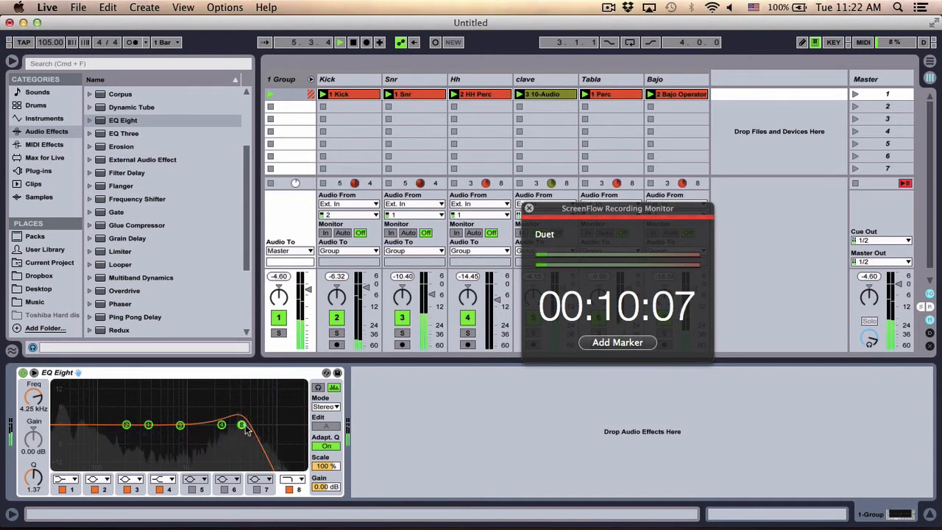
pyautogui.moveTo(240, 424); pyautogui.dragTo(166, 424)
pyautogui.moveTo(191, 425); pyautogui.dragTo(285, 430)
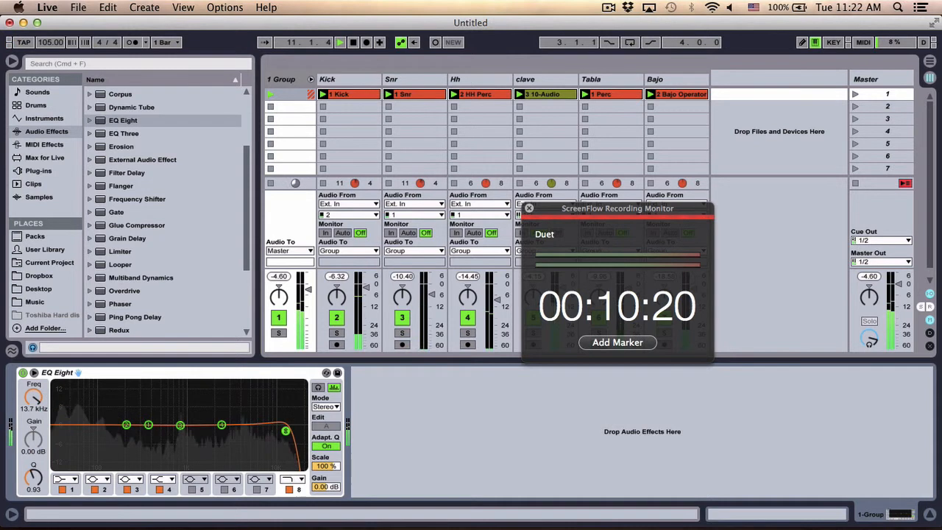
pyautogui.click(289, 490)
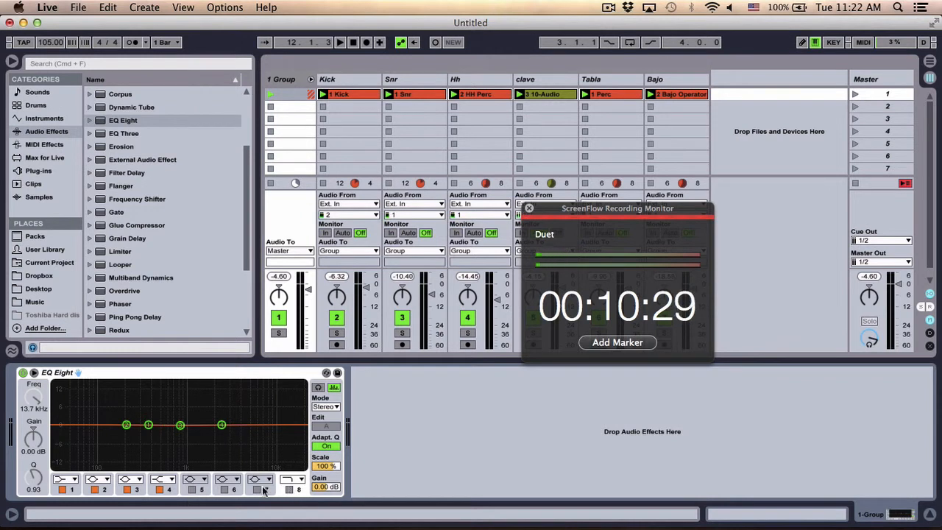
# Set band 5 to the gentler low-cut filter type and enable the band
pyautogui.click(203, 481)
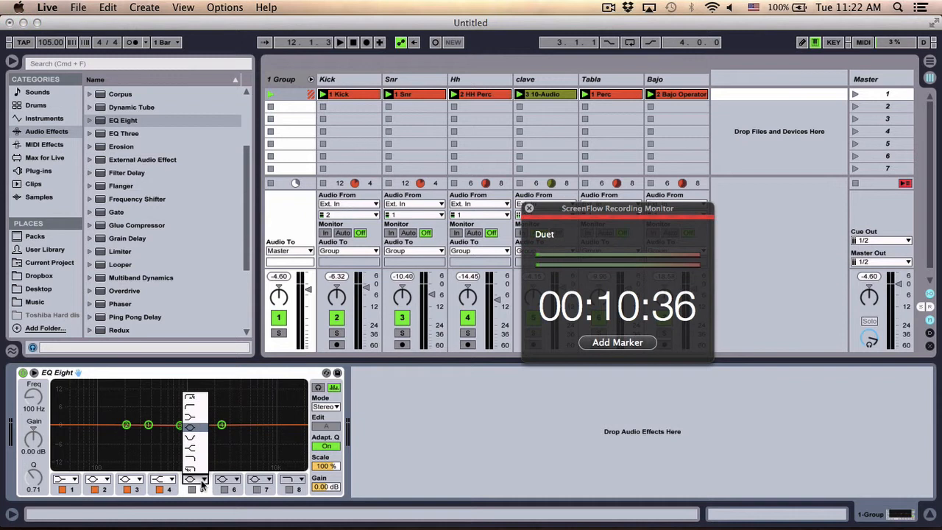
pyautogui.click(189, 414)
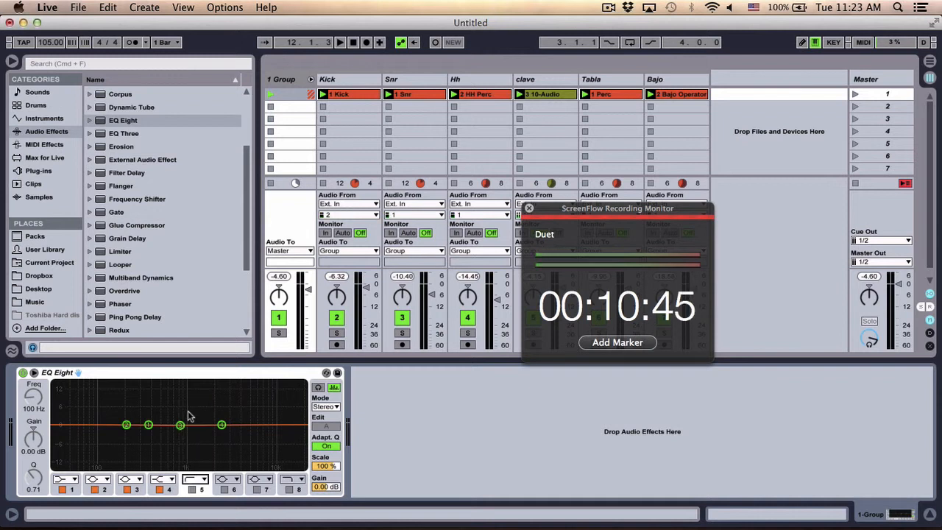
pyautogui.click(192, 489)
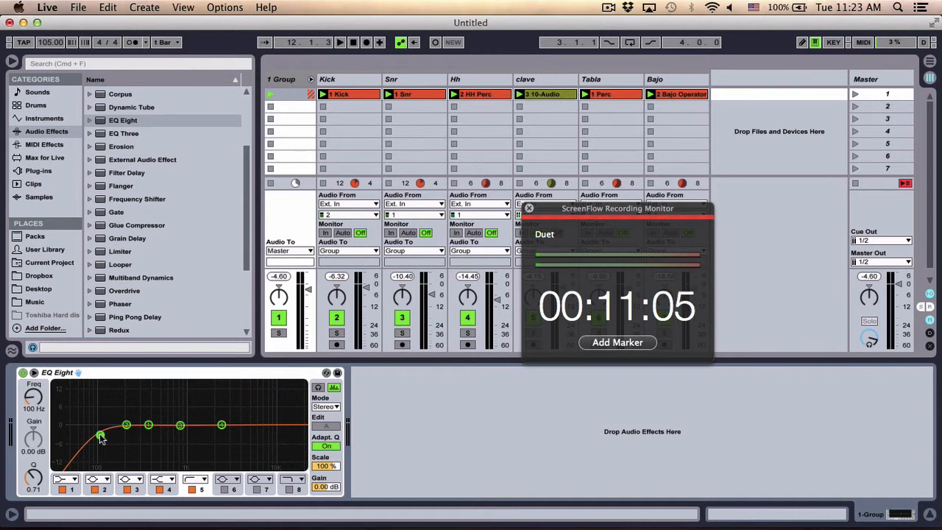
# Play the clips, sweep band 5's low-cut upward, and bring it back to about 139 Hz with a Q of 1.11
pyautogui.press('space')
pyautogui.moveTo(101, 438); pyautogui.dragTo(232, 428)
pyautogui.moveTo(30, 491)
pyautogui.mouseDown()
pyautogui.moveTo(31, 472)
pyautogui.moveTo(31, 487)
pyautogui.mouseUp()
pyautogui.moveTo(232, 421); pyautogui.dragTo(112, 428)
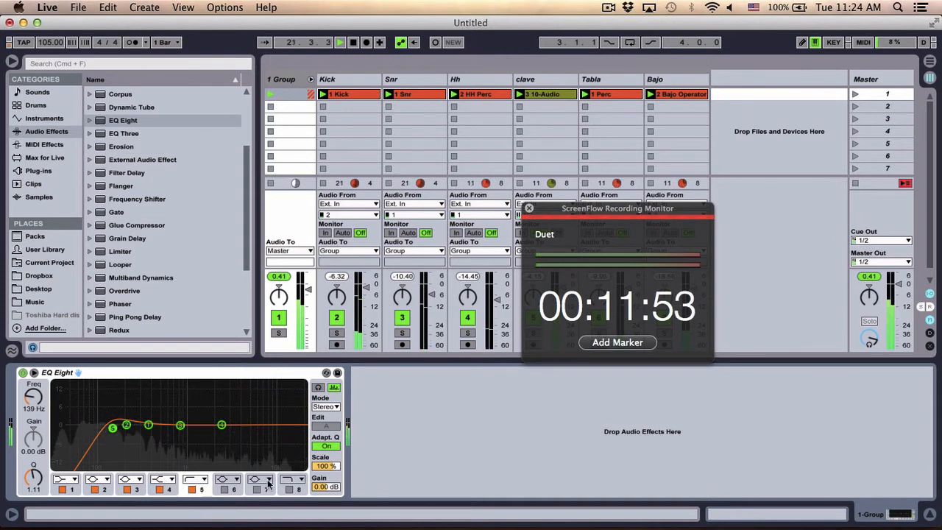
# Switch band 5 to the steeper low-cut type and lower its cutoff to about 51.9 Hz with a Q of 0.72
pyautogui.click(196, 479)
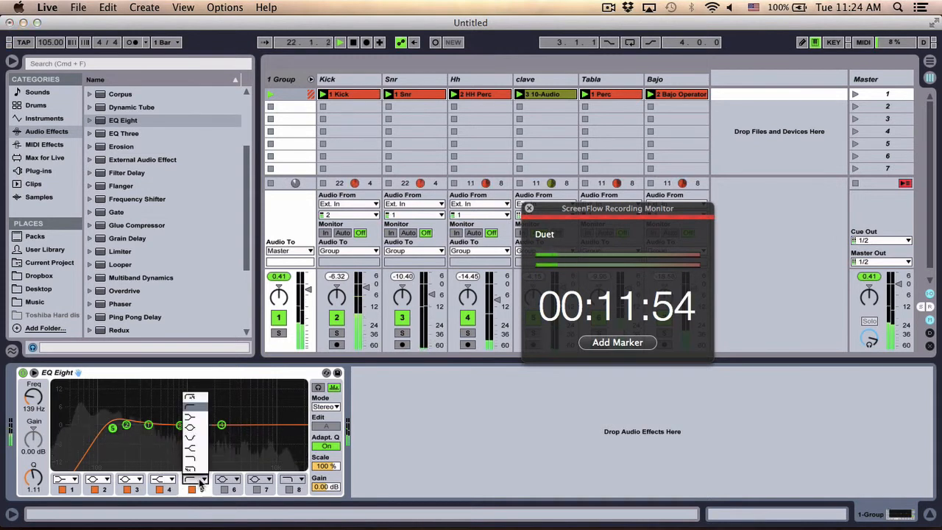
pyautogui.click(197, 401)
pyautogui.moveTo(114, 430); pyautogui.dragTo(81, 435)
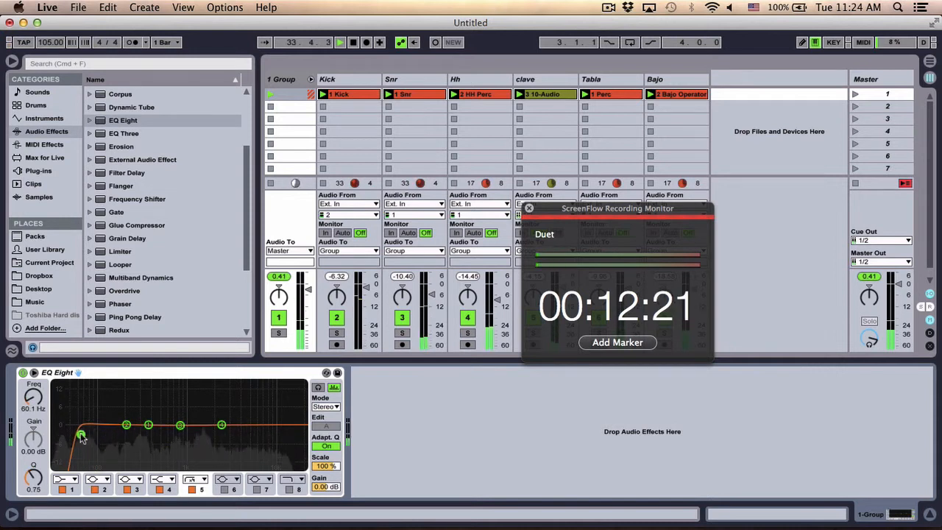
pyautogui.moveTo(80, 434); pyautogui.dragTo(74, 437)
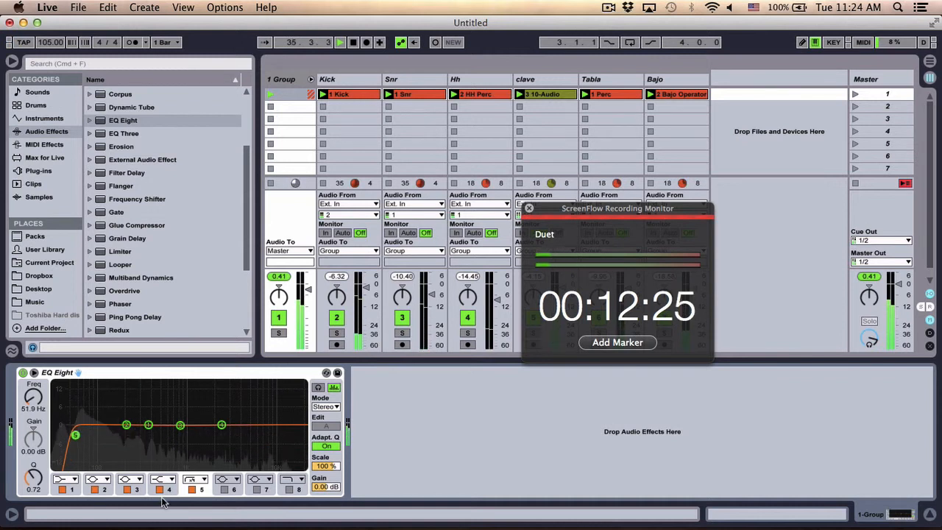
# Move band 2 to a boost at about 8.05 kHz and raise band 1 slightly above flat
pyautogui.moveTo(148, 425); pyautogui.dragTo(265, 410)
pyautogui.click(127, 425)
pyautogui.click(180, 426)
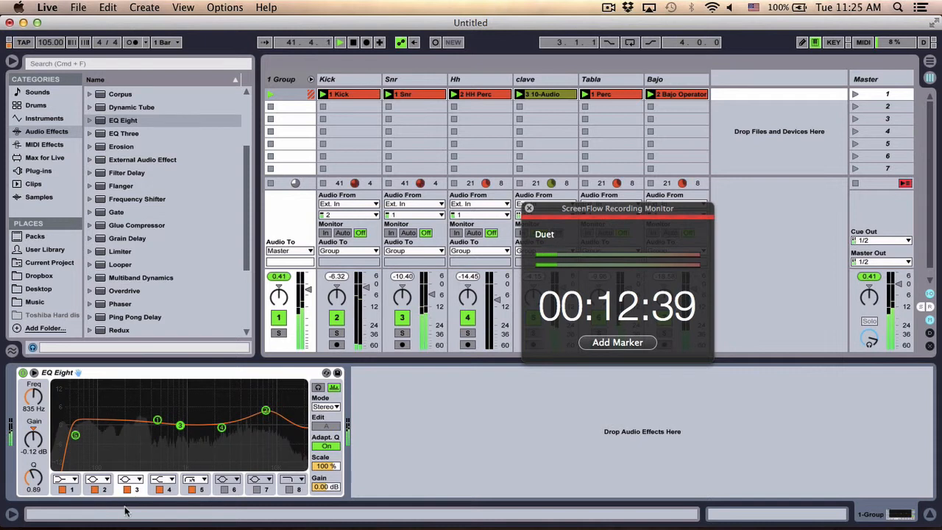
# Cut band 3 to about -7.31 dB at 501 Hz and lower band 4's high shelf to about -3.35 dB at 2.50 kHz
pyautogui.moveTo(176, 440); pyautogui.dragTo(141, 421)
pyautogui.moveTo(220, 429); pyautogui.dragTo(221, 434)
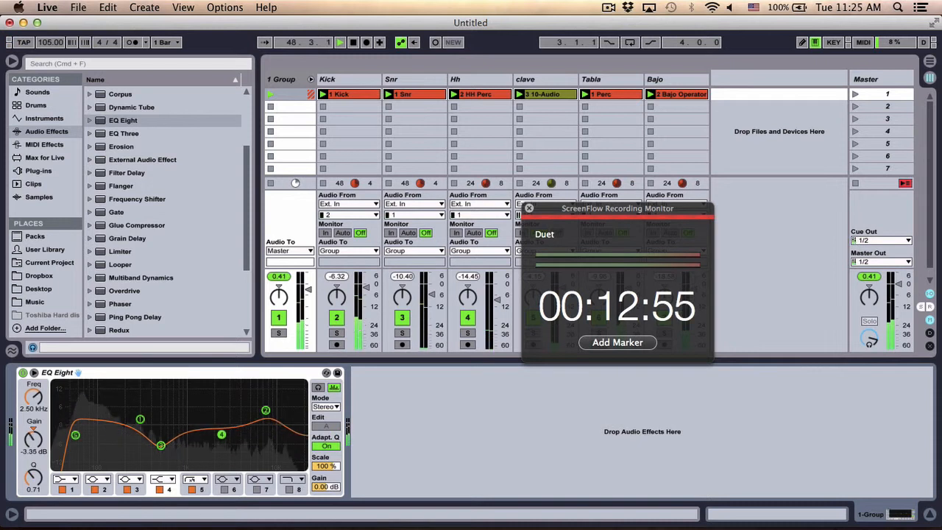
# Enable band 6 with a cut of about -2.36 dB at 2.08 kHz, and compare by bypassing and re-enabling EQ Eight
pyautogui.click(224, 490)
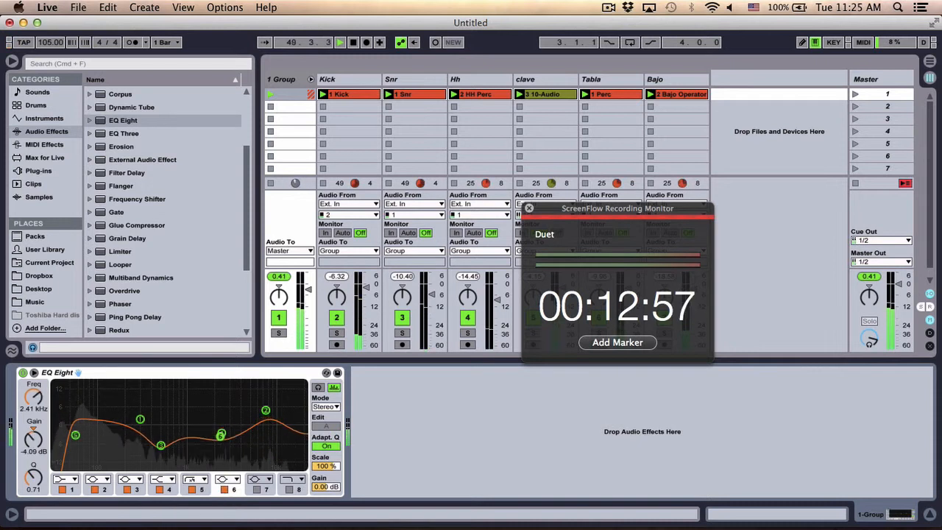
pyautogui.moveTo(222, 432); pyautogui.dragTo(215, 431)
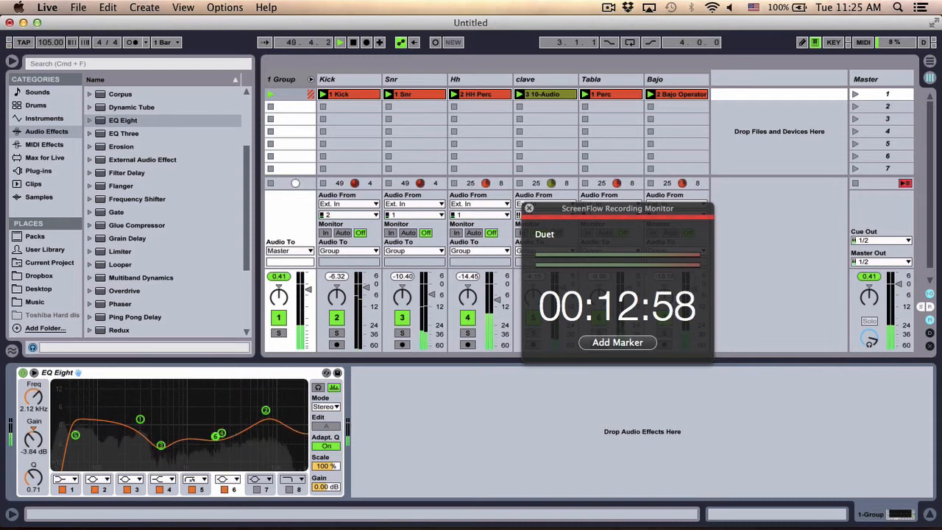
pyautogui.click(23, 373)
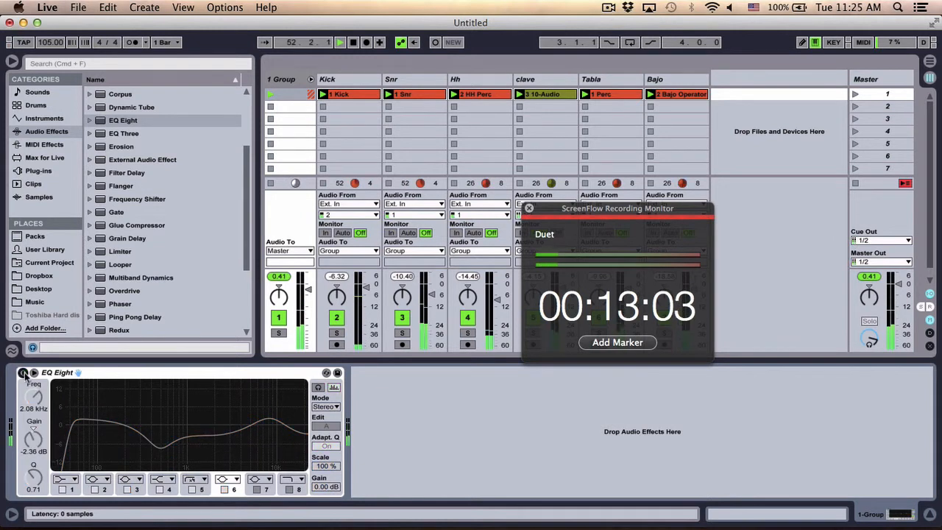
pyautogui.click(22, 373)
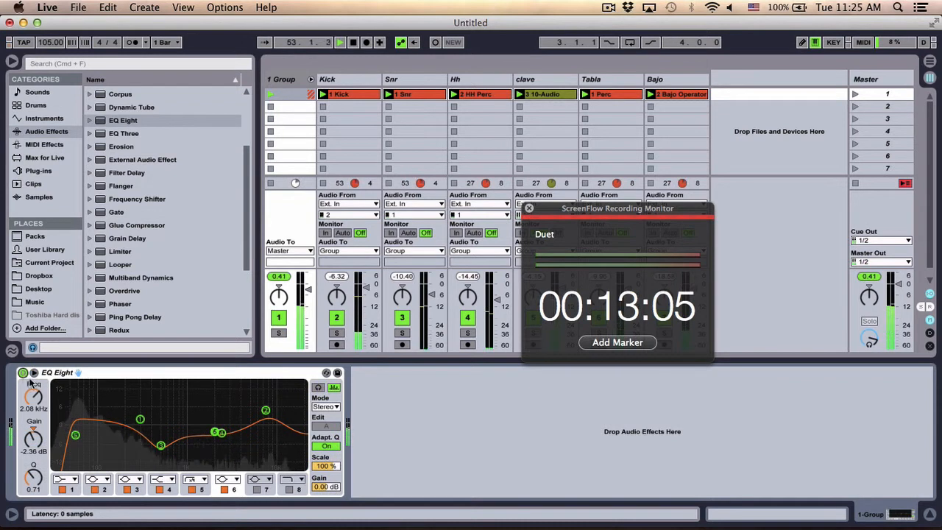
# Set band 5's Q to about 0.53 and its low-cut frequency to 50.0 Hz
pyautogui.moveTo(34, 477); pyautogui.dragTo(33, 482)
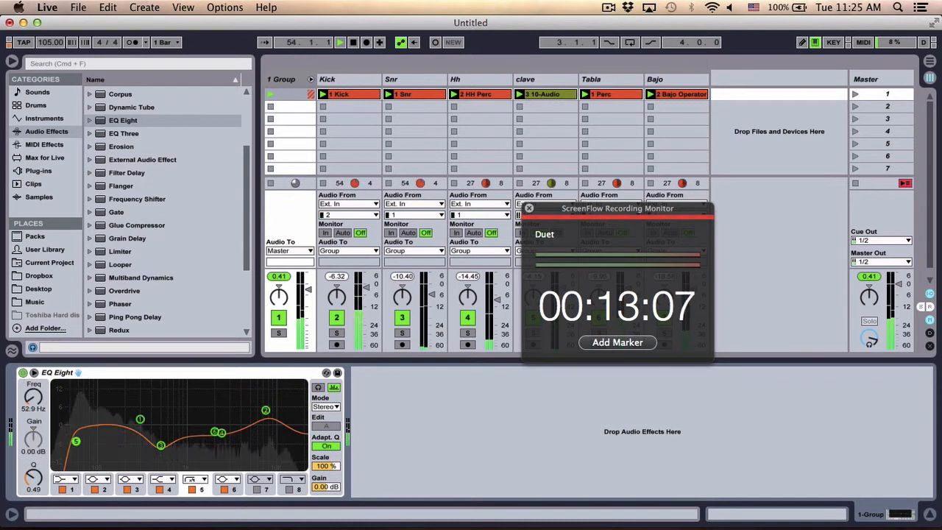
pyautogui.moveTo(75, 439); pyautogui.dragTo(73, 440)
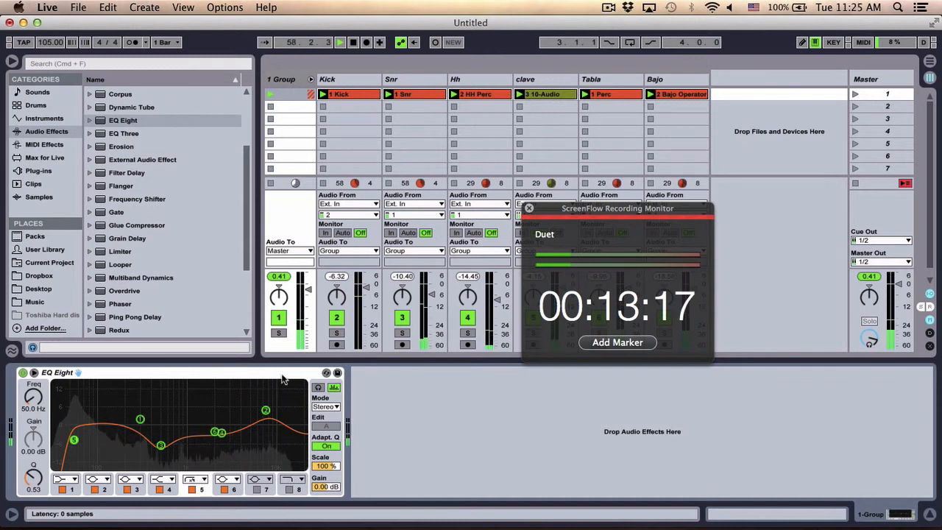
# Adjust band 2's boost to about 4.59 dB and set band 4's shelf to about -1.86 dB at 2.55 kHz
pyautogui.click(266, 410)
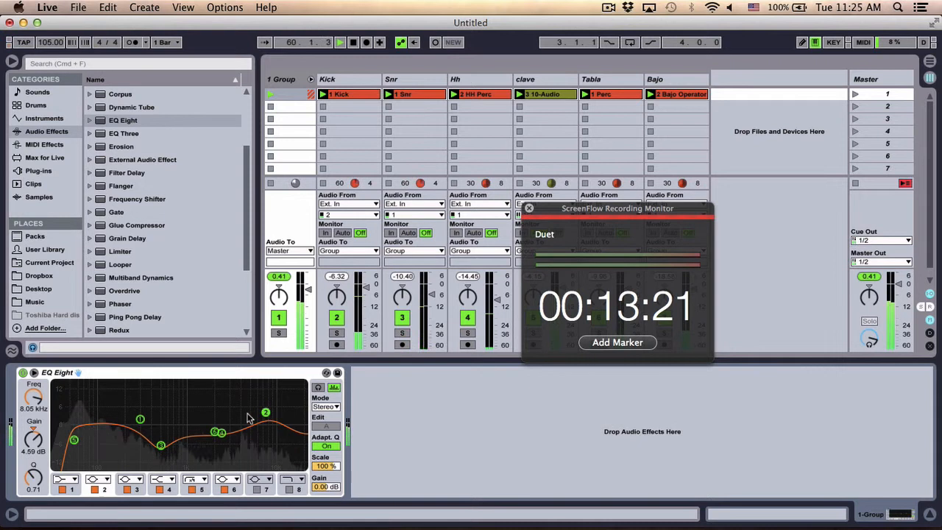
pyautogui.click(222, 433)
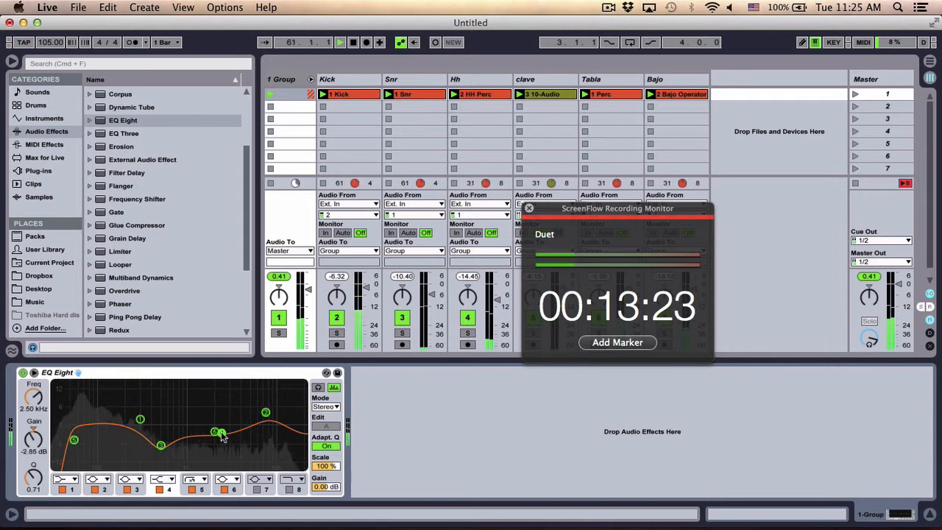
pyautogui.moveTo(222, 432); pyautogui.dragTo(222, 430)
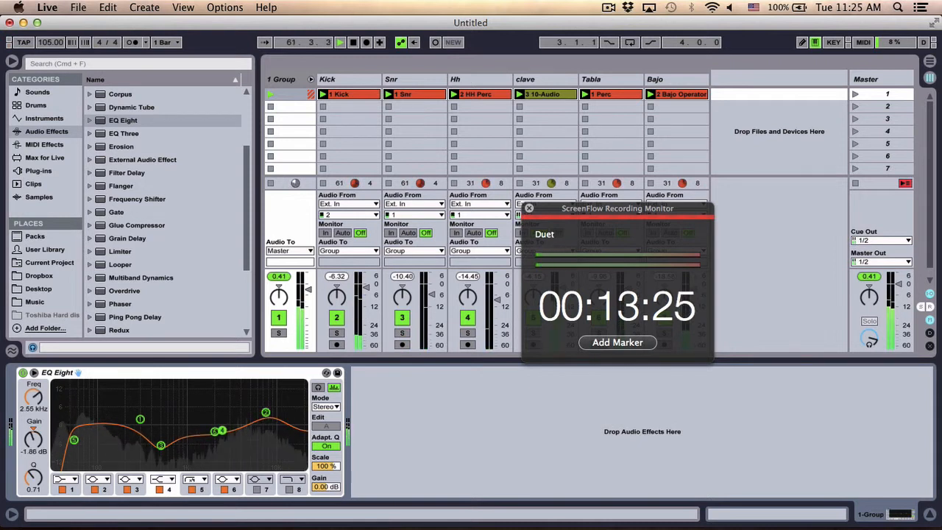
# Expand EQ Eight's display into the large view and close the recording monitor covering the curve
pyautogui.click(250, 372)
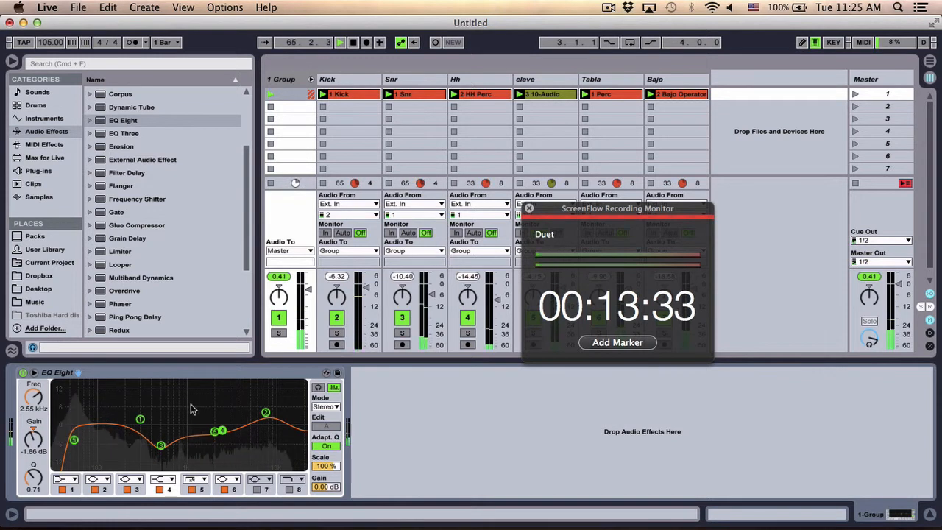
pyautogui.click(33, 373)
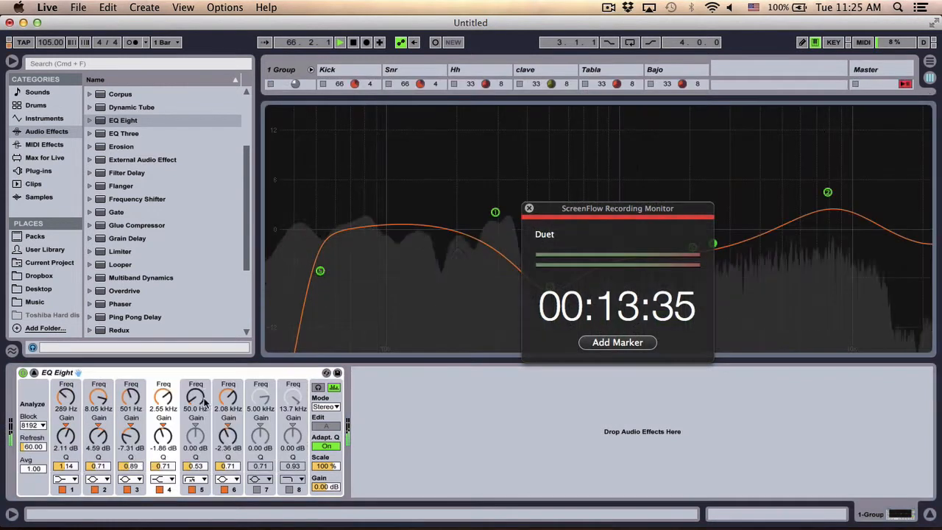
pyautogui.moveTo(560, 214); pyautogui.dragTo(579, 312)
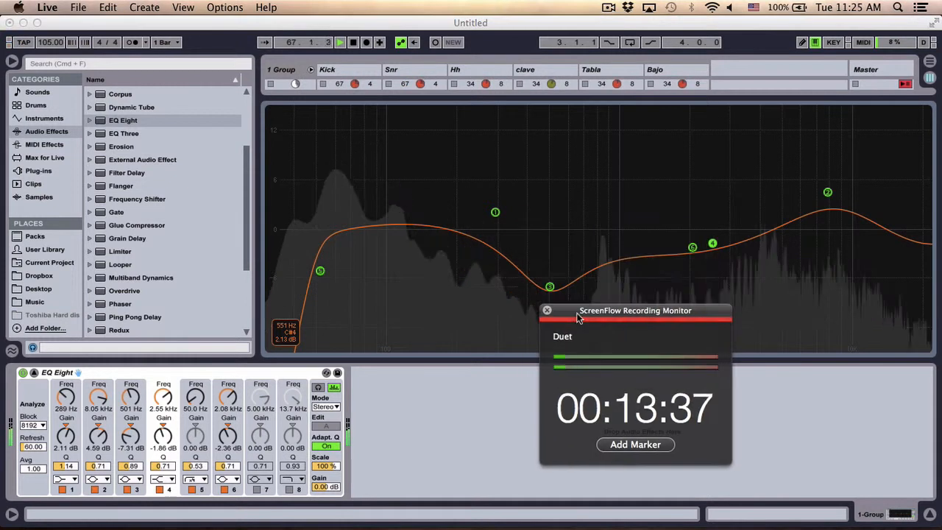
pyautogui.click(548, 307)
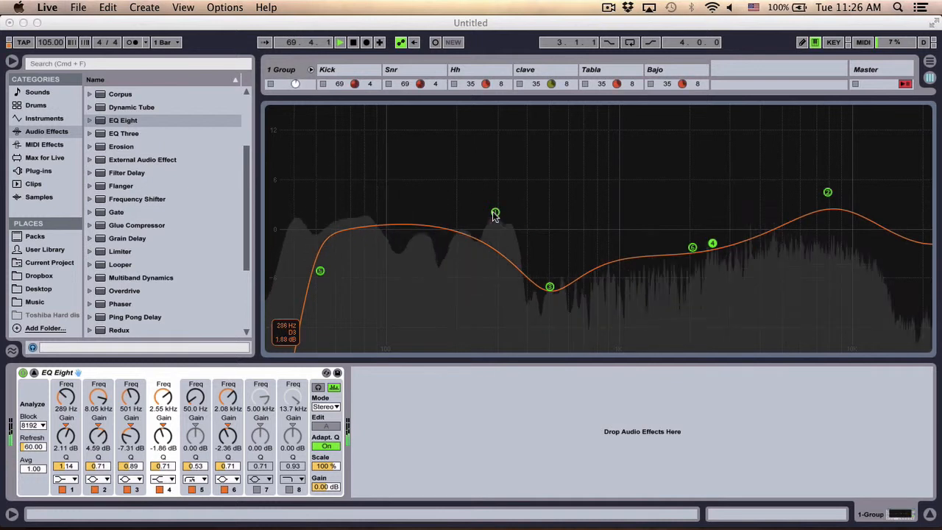
# Lower band 1 to about 0.78 dB at 268 Hz, move band 5's cutoff to about 52.1 Hz, and stop playback
pyautogui.moveTo(496, 213); pyautogui.dragTo(487, 222)
pyautogui.moveTo(320, 272)
pyautogui.mouseDown()
pyautogui.moveTo(460, 263)
pyautogui.moveTo(332, 267)
pyautogui.mouseUp()
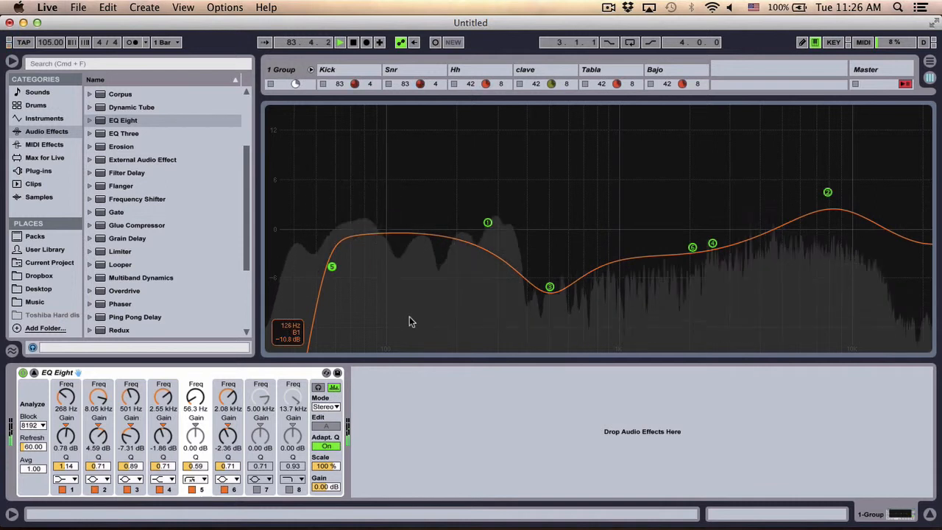
pyautogui.moveTo(333, 272); pyautogui.dragTo(326, 271)
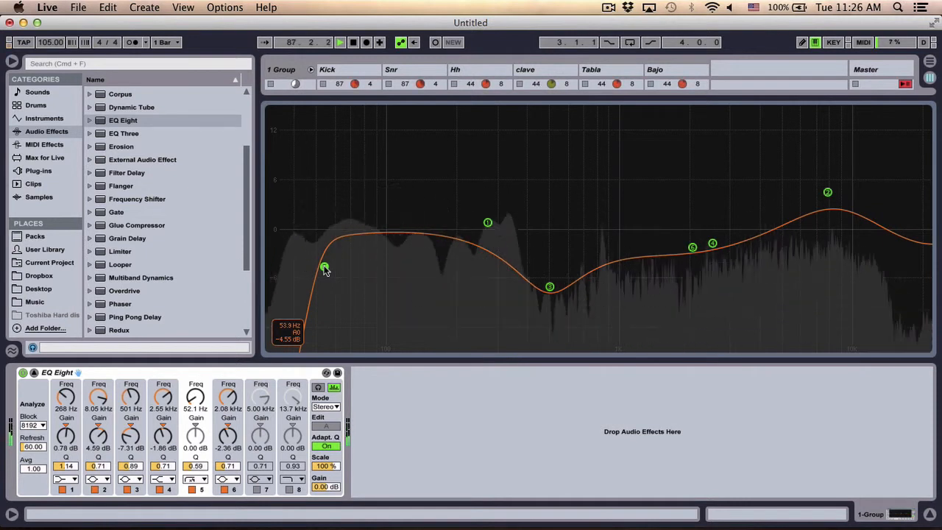
pyautogui.press('space')
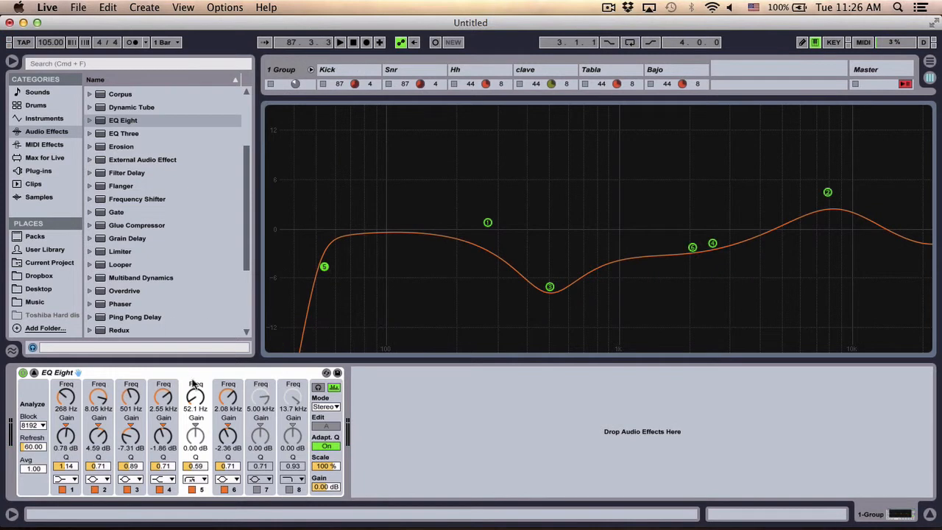
# Set band 5's cutoff to 50.0 Hz with a Q of 0.58, and resize the large display to reveal the first clip row
pyautogui.click(213, 373)
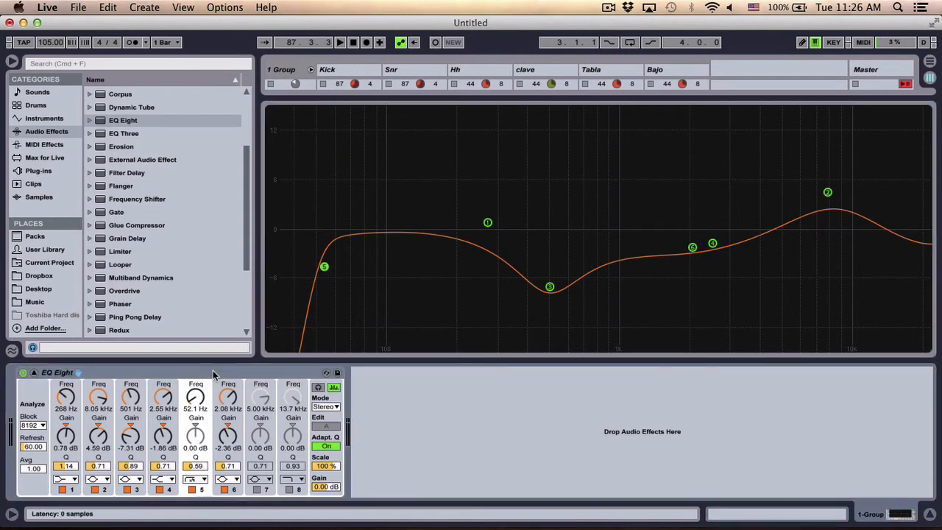
pyautogui.click(325, 266)
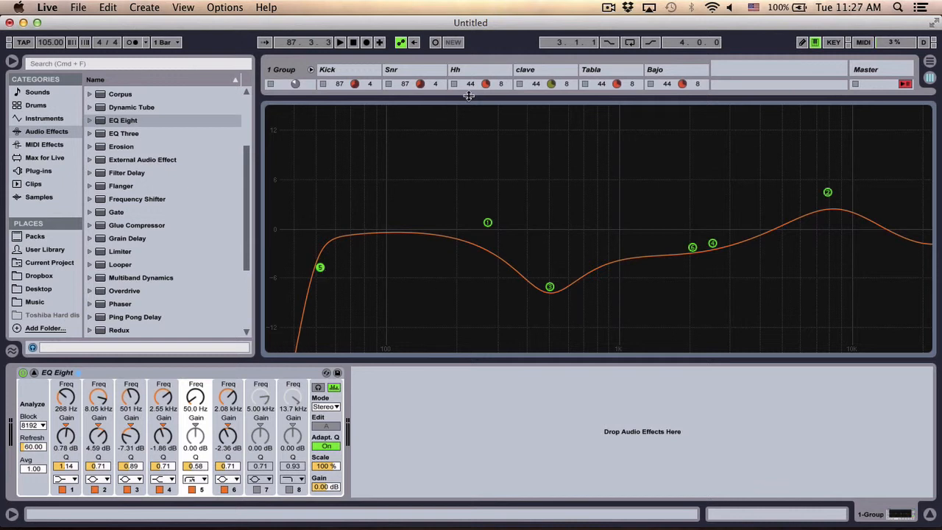
pyautogui.moveTo(469, 95); pyautogui.dragTo(466, 110)
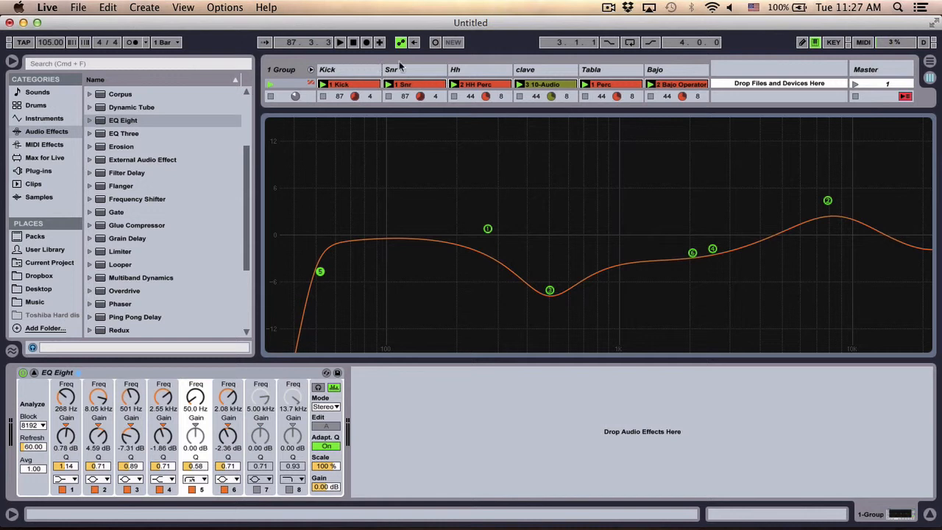
pyautogui.moveTo(442, 110)
pyautogui.mouseDown()
pyautogui.moveTo(441, 93)
pyautogui.moveTo(445, 110)
pyautogui.mouseUp()
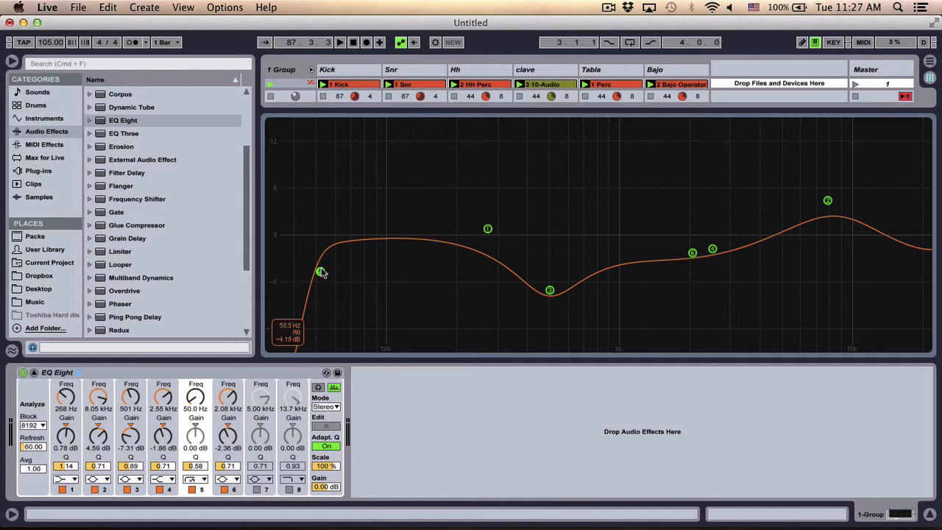
# Raise band 5's low-cut to about 89.4 Hz and bring band 3 up to about -0.73 dB at 517 Hz
pyautogui.moveTo(335, 271); pyautogui.dragTo(358, 270)
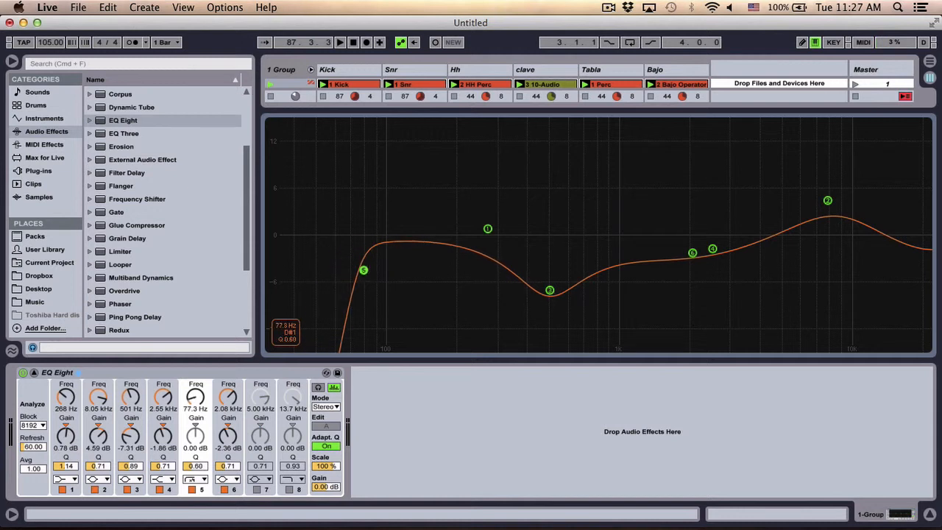
pyautogui.click(557, 291)
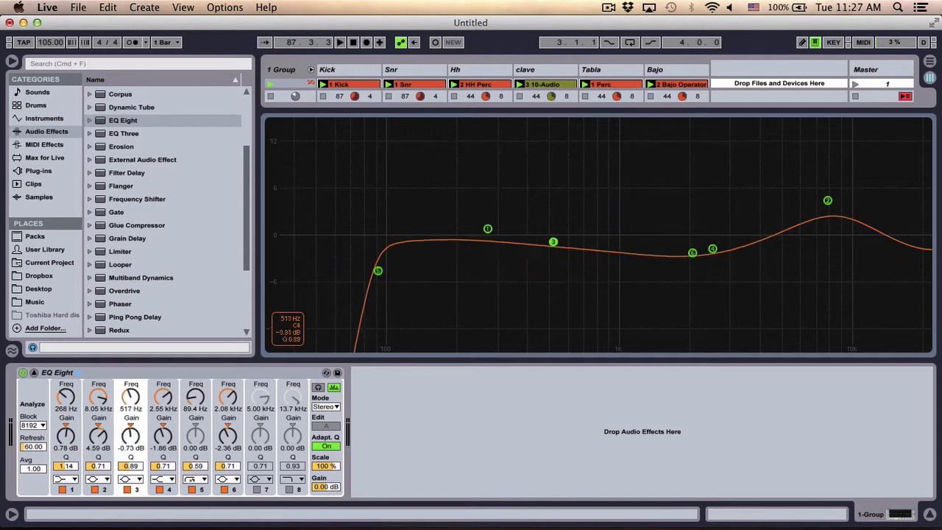
# Boost band 3 to about 9.15 dB near 524 Hz, and sweep the boost up to about 1.93 kHz and back to about 353 Hz
pyautogui.moveTo(549, 245); pyautogui.dragTo(540, 197)
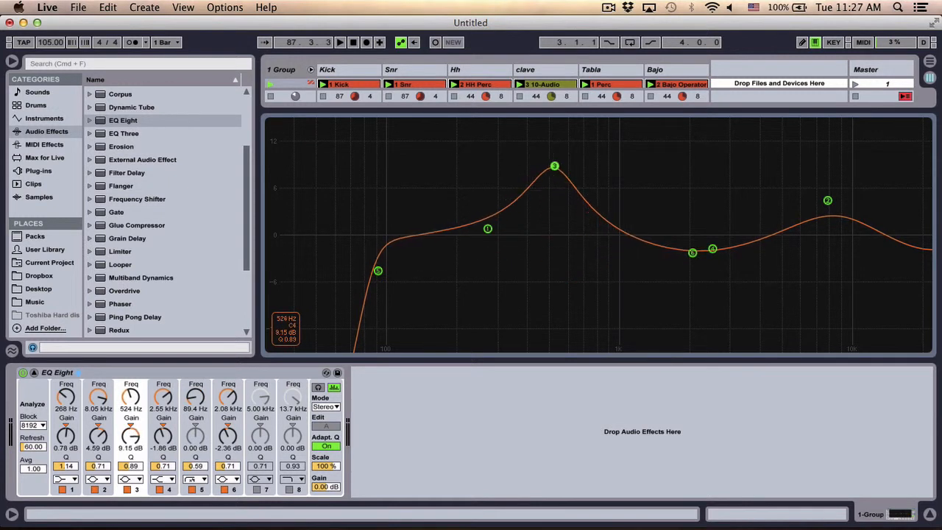
pyautogui.moveTo(606, 158); pyautogui.dragTo(585, 159)
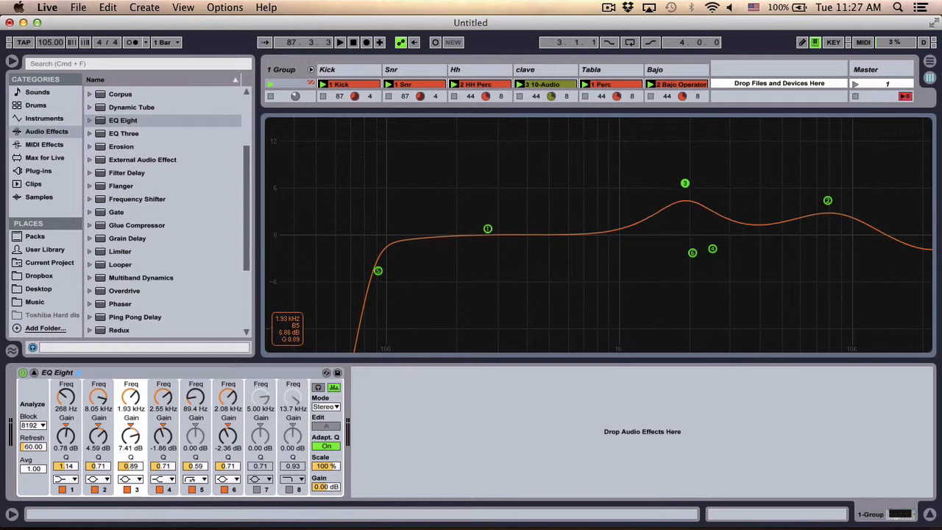
pyautogui.moveTo(684, 180); pyautogui.dragTo(616, 179)
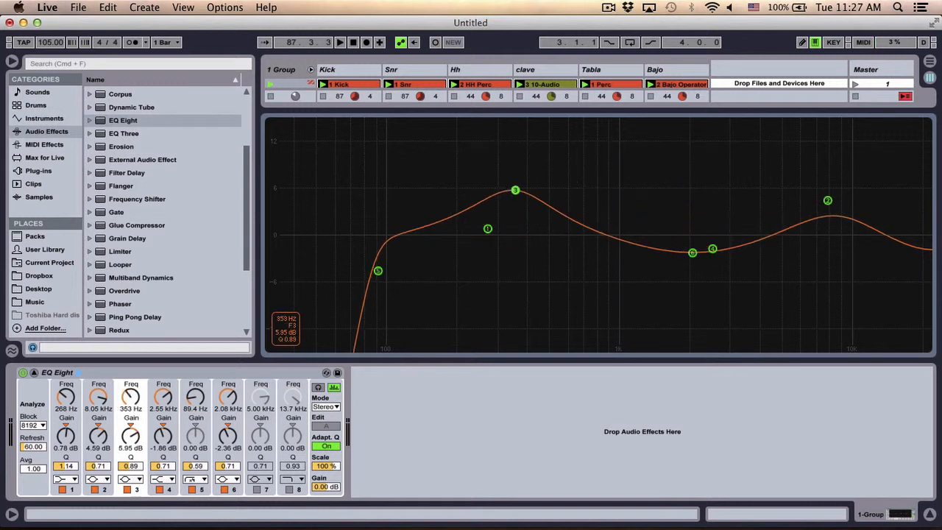